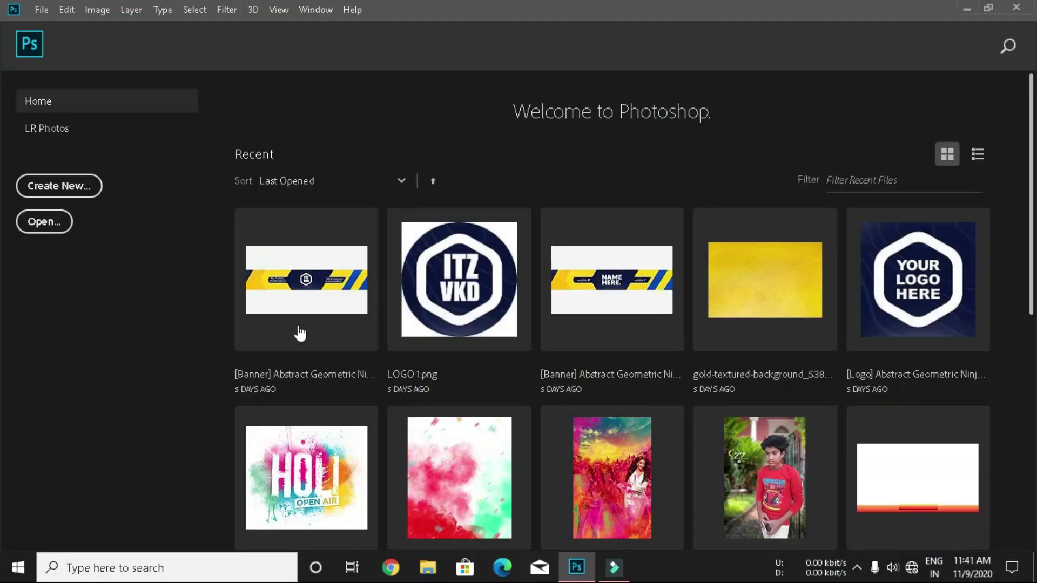
Open PicsArt_10-28-12.30.44.jpg from the DIWALI SPECIAL CONCEPT folder as the base image
left_click(56, 220)
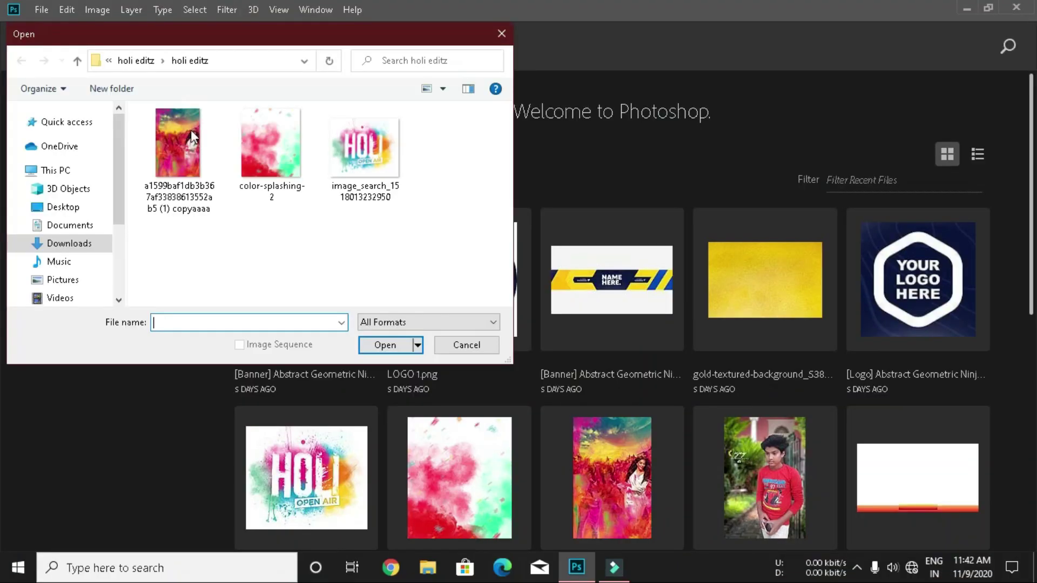
scroll(61, 279, "down", 2)
left_click(60, 255)
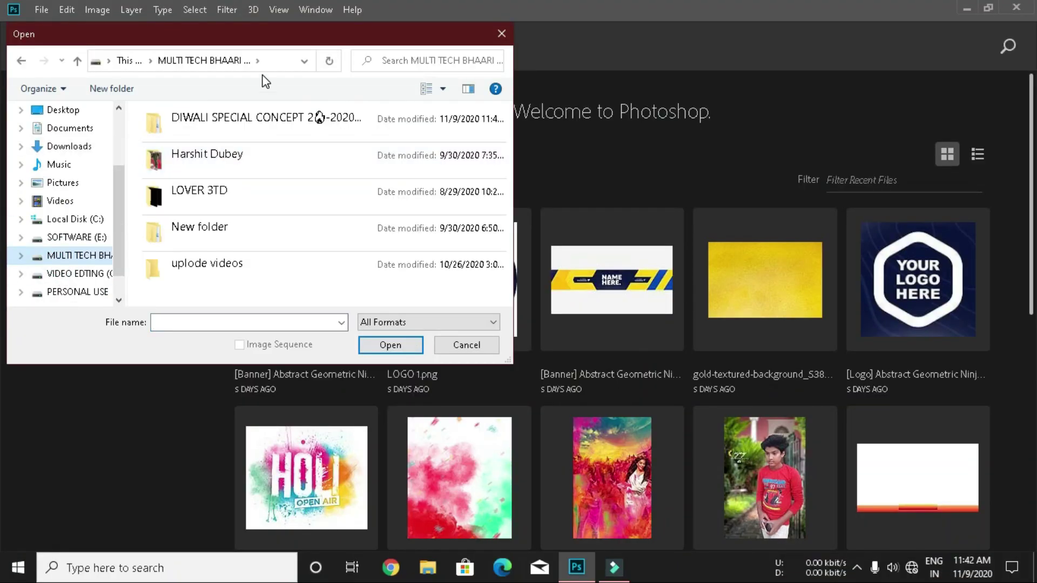
double_click(254, 118)
scroll(324, 205, "down", 1)
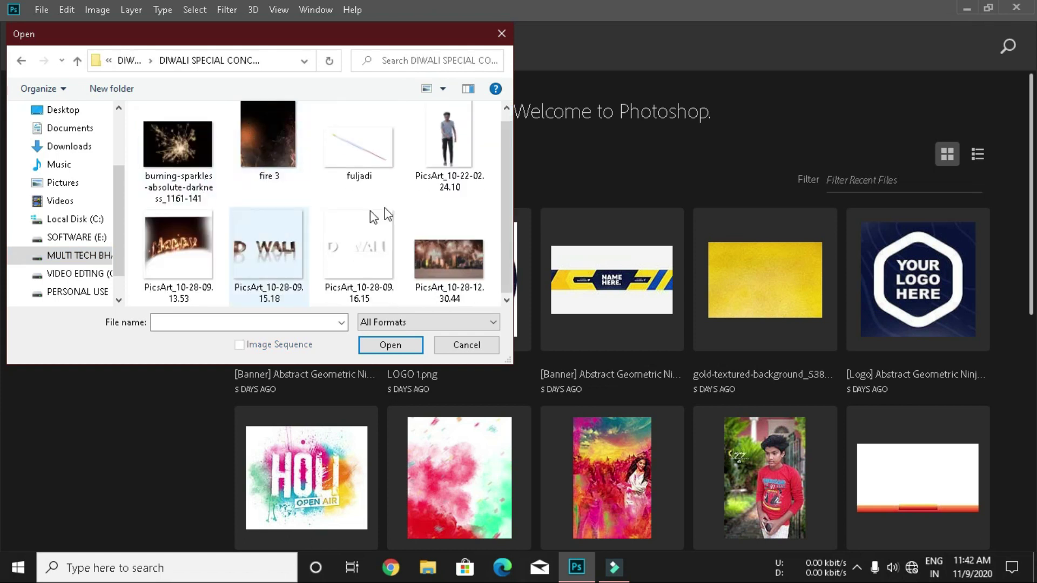
left_click(443, 265)
left_click(410, 342)
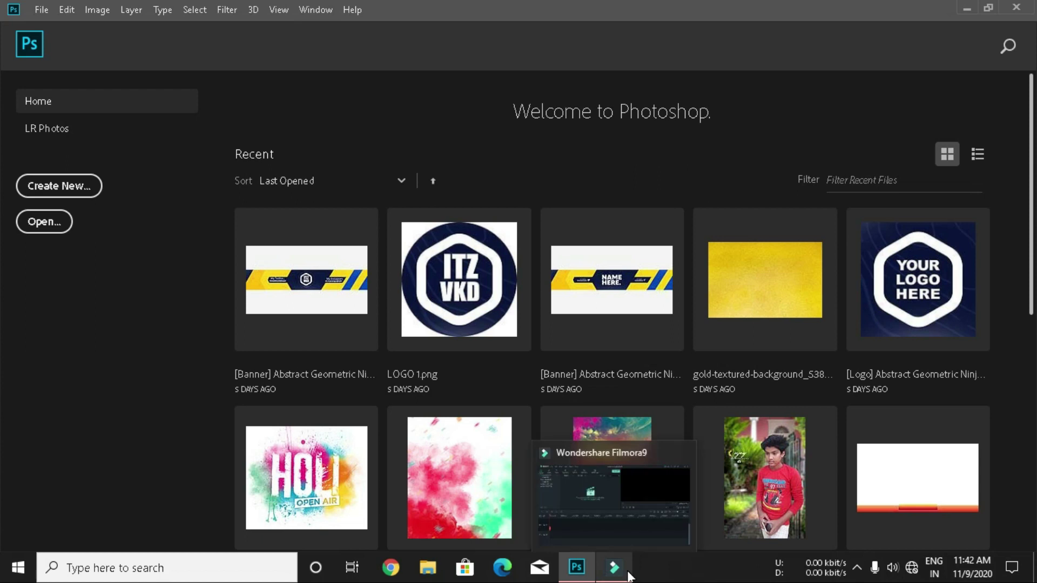
With the Move tool active, show the DIWALI SPECIAL CONCEPT 2 asset folder in File Explorer
left_click(32, 236)
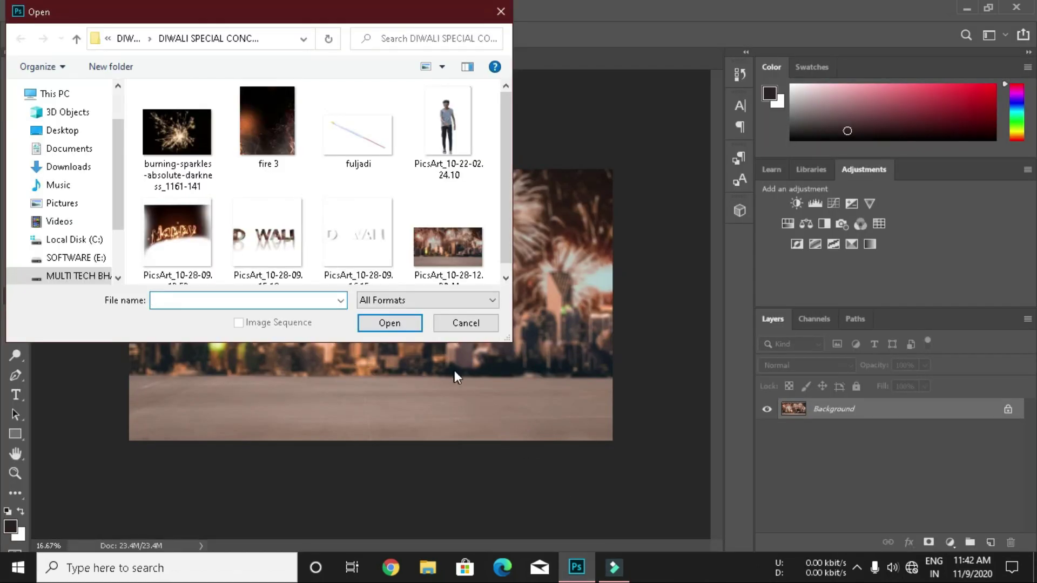
left_click(468, 323)
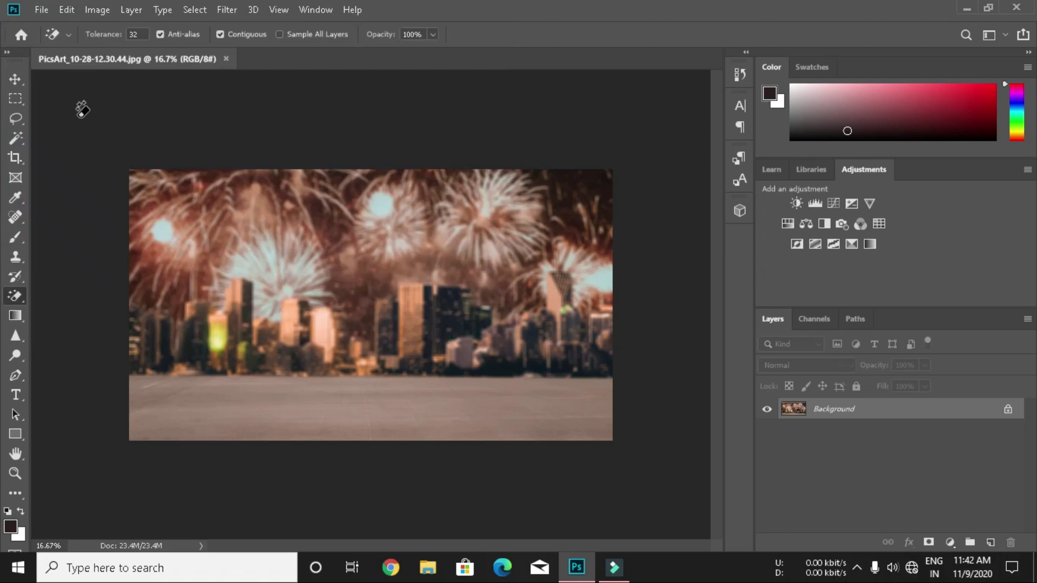
left_click(16, 79)
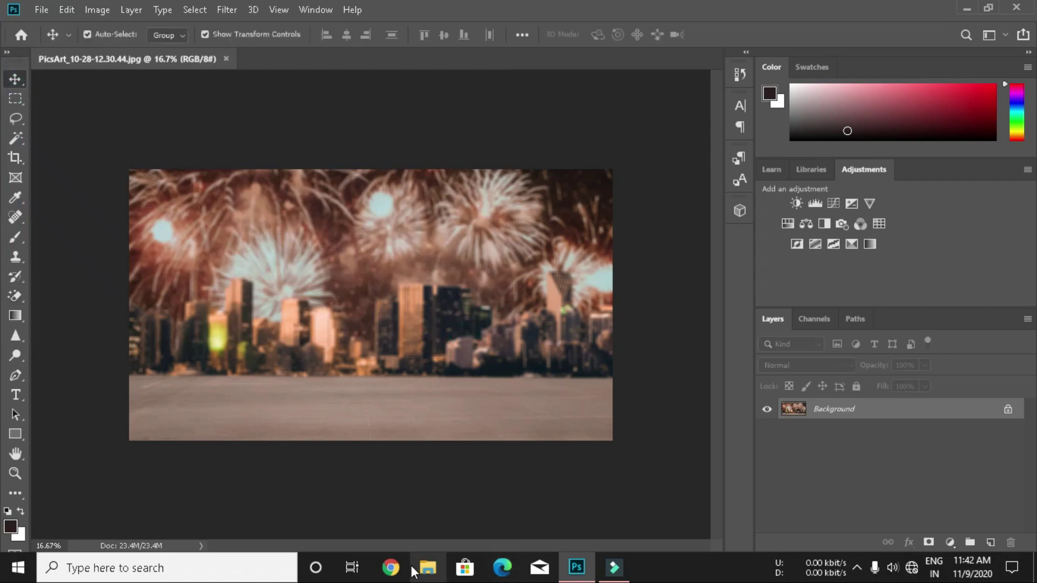
left_click(427, 573)
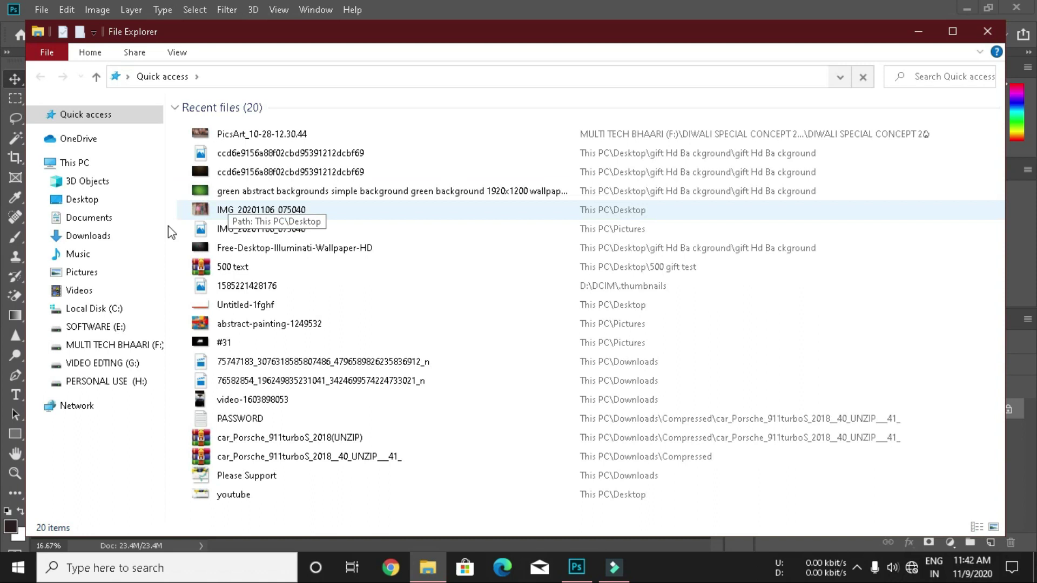
left_click(102, 345)
double_click(245, 142)
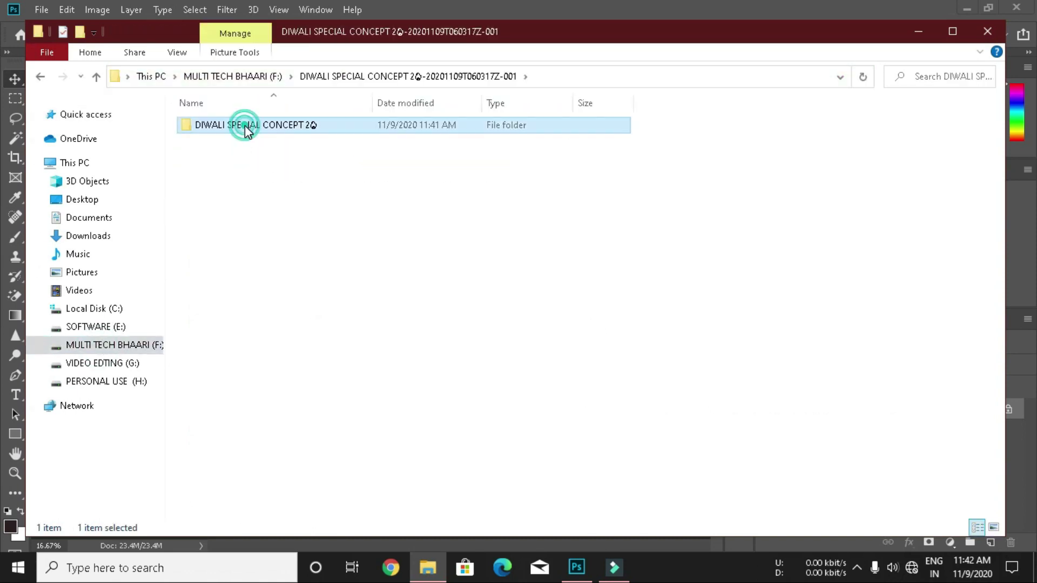
double_click(245, 125)
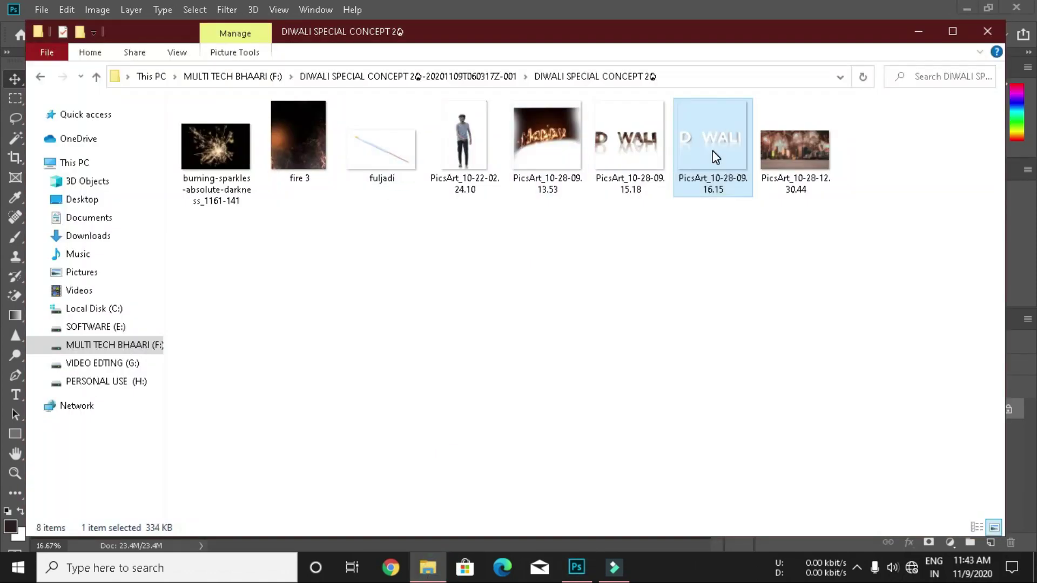
Place the PicsArt_10-28-09.16.15 letters at about 110%, moved down onto the street
mouse_move(712, 151)
left_mouse_down()
mouse_move(287, 404)
mouse_move(283, 396)
left_mouse_up()
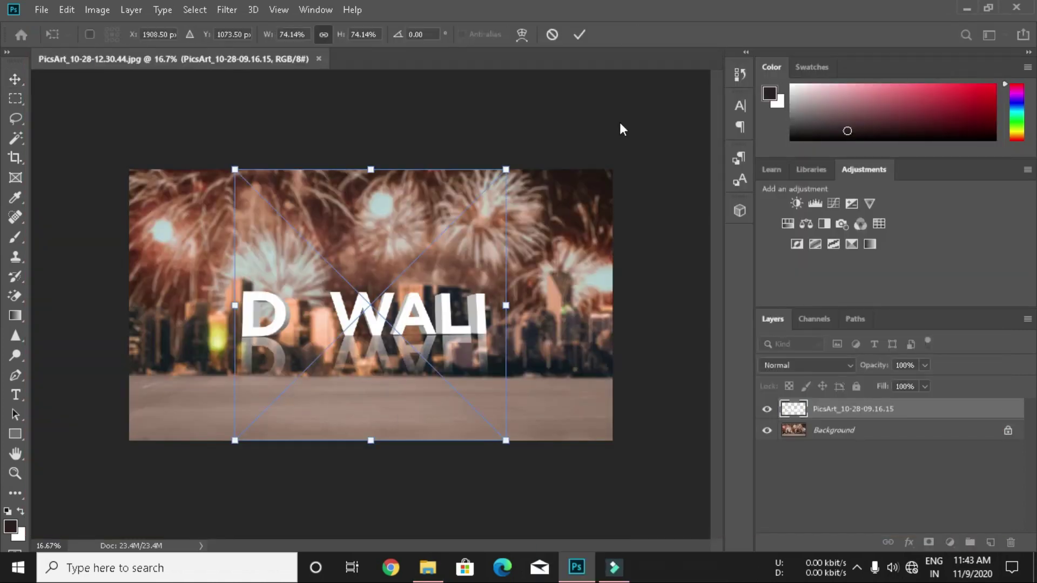
left_click_drag(511, 312, 639, 304)
mouse_move(489, 332)
left_mouse_down()
mouse_move(434, 346)
mouse_move(434, 398)
left_mouse_up()
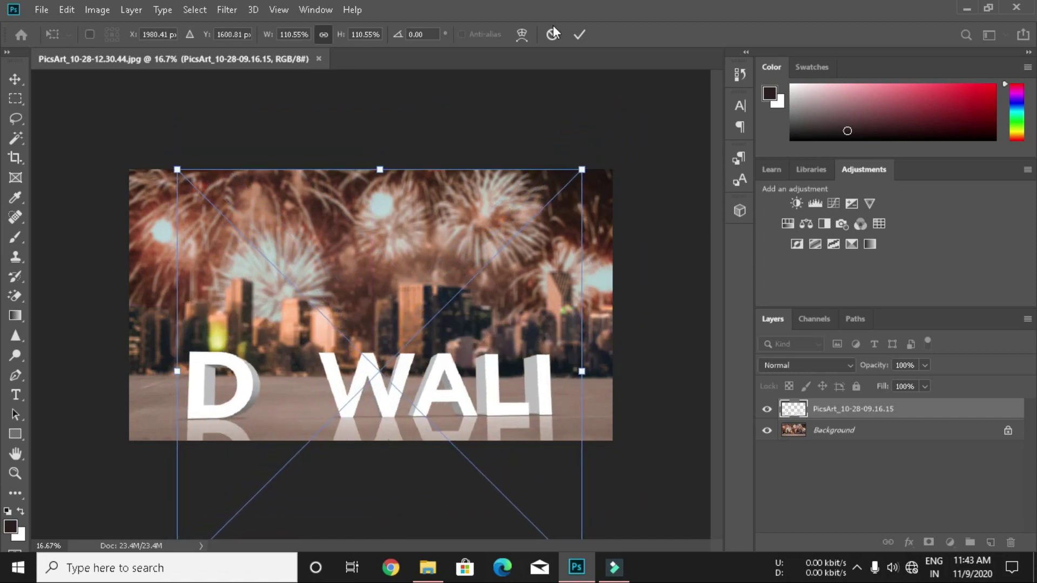
left_click(585, 37)
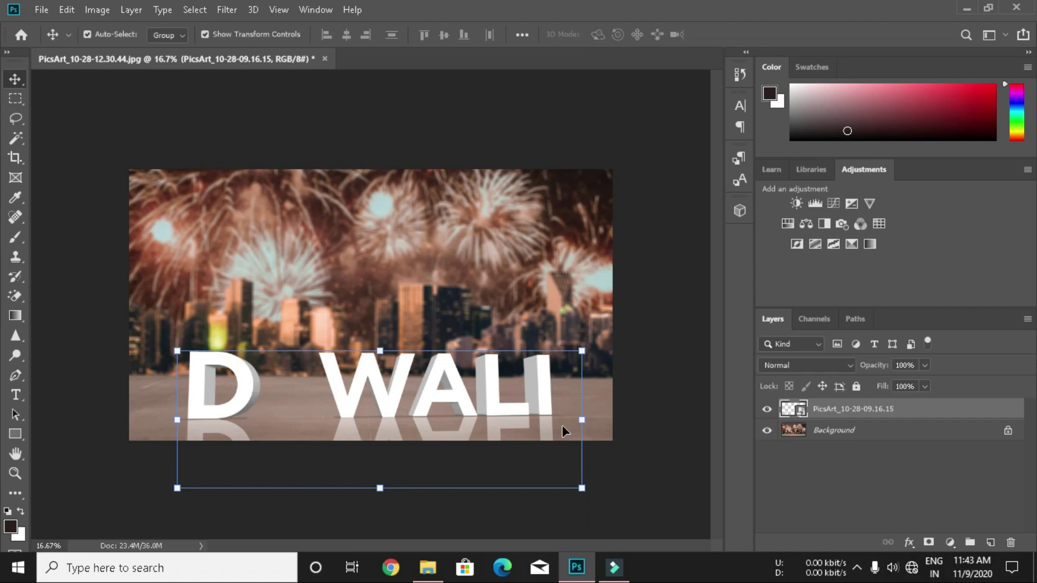
Place the man photo PicsArt_10-22-02.24.10 at 46.47% between the D and W letters
left_click(443, 574)
mouse_move(475, 130)
left_mouse_down()
mouse_move(602, 549)
mouse_move(371, 300)
mouse_move(301, 234)
mouse_move(297, 246)
left_mouse_up()
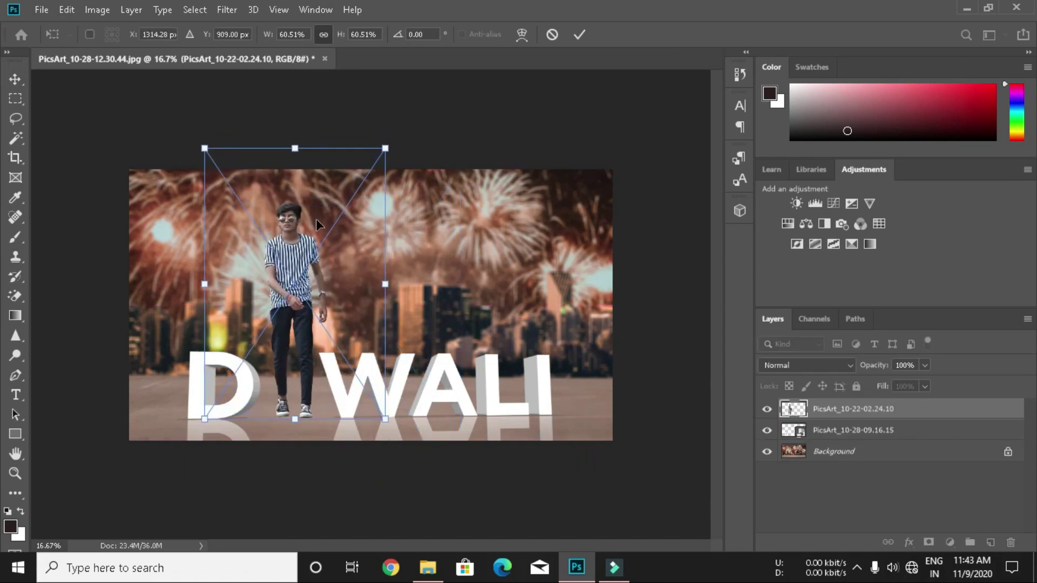
left_click_drag(385, 151, 343, 211)
mouse_move(283, 275)
left_mouse_down()
mouse_move(319, 279)
mouse_move(296, 267)
left_mouse_up()
left_click(576, 42)
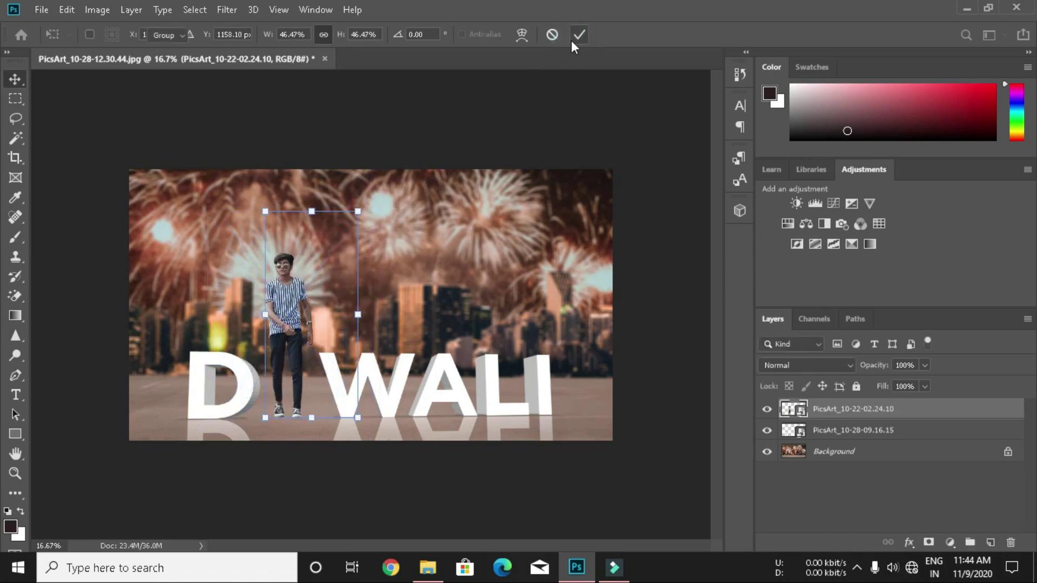
left_click(834, 431)
Duplicate the man's layer as PicsArt_10-22-02.24.10 copy
right_click(833, 417)
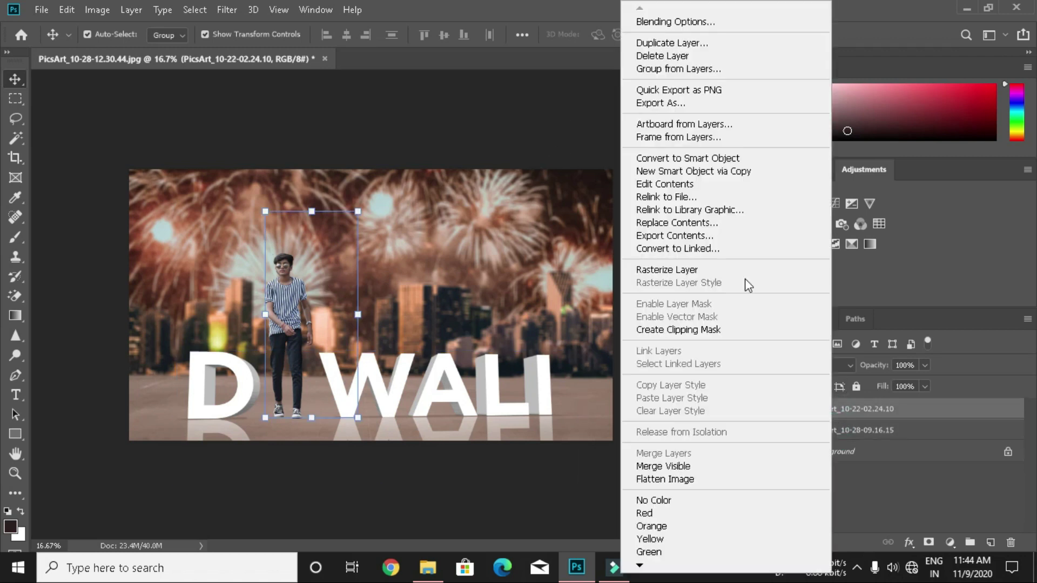
left_click(683, 44)
left_click(645, 146)
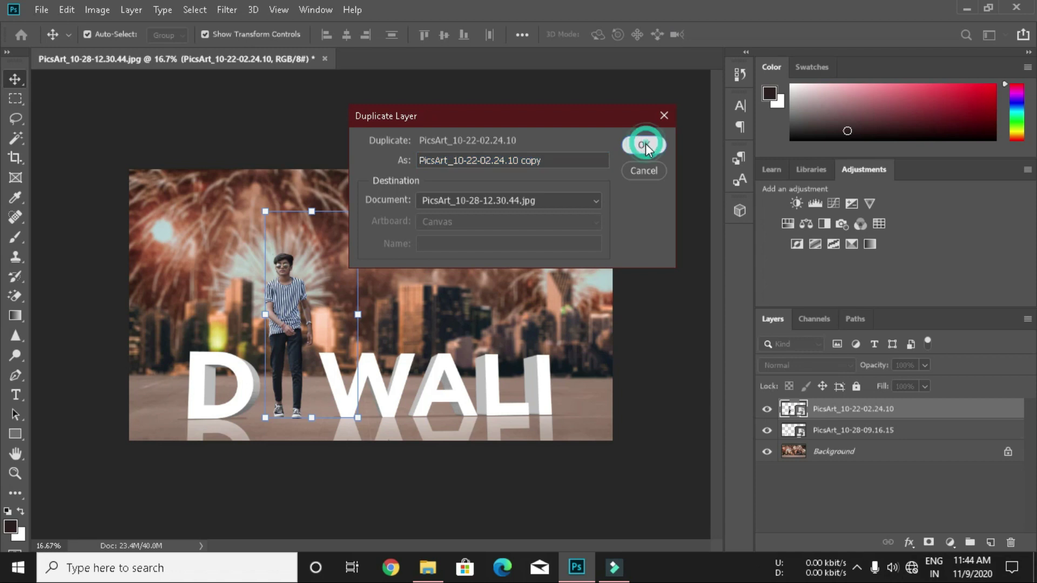
Flip the copy upside down below the man, zoomed in on his feet
mouse_move(259, 319)
left_mouse_down()
mouse_move(482, 299)
mouse_move(637, 304)
left_mouse_up()
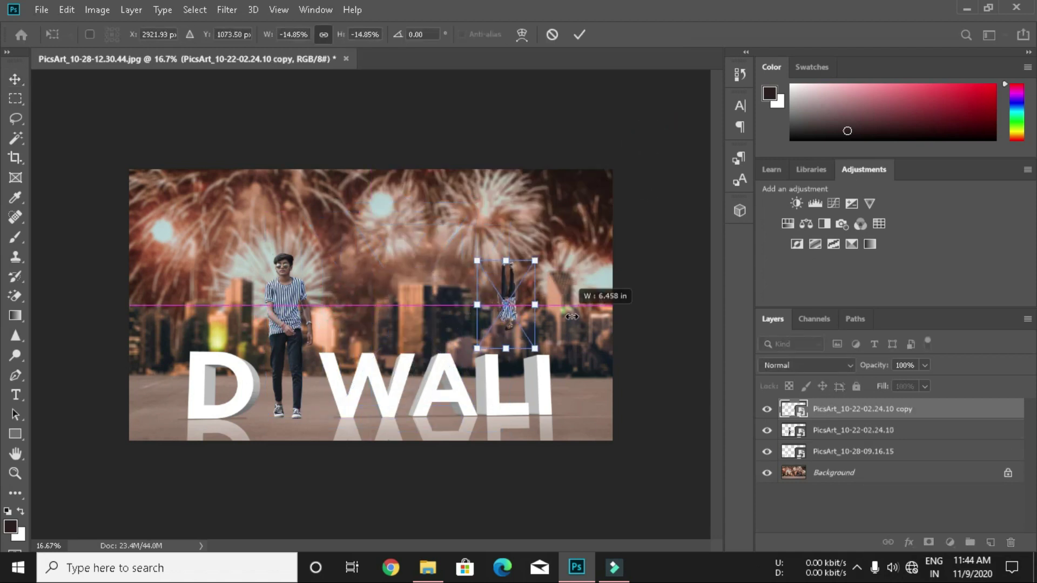
left_click_drag(518, 319, 294, 519)
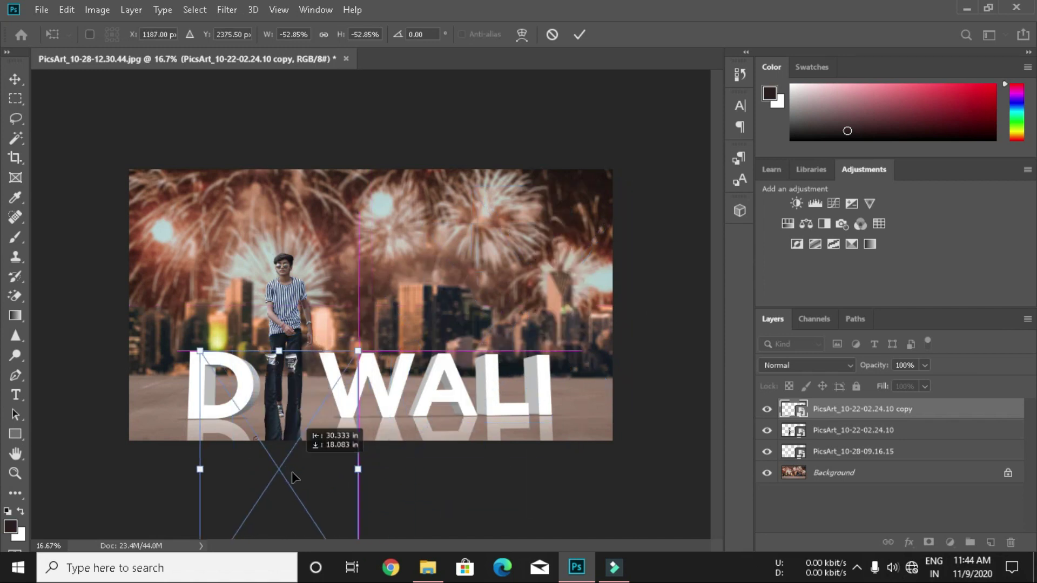
key("Return")
key("z")
left_click_drag(304, 401, 378, 401)
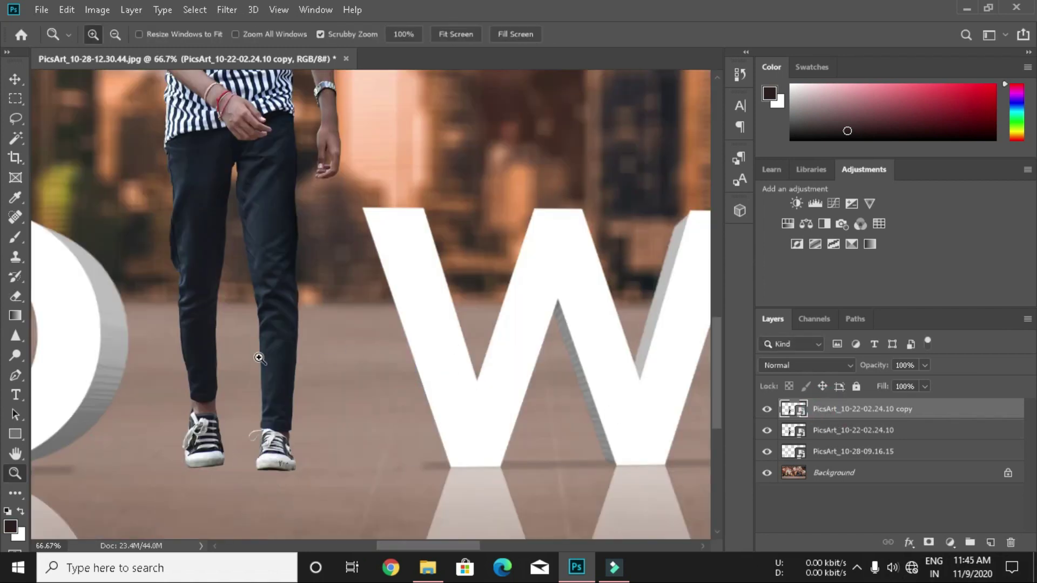
Nudge the DIWALI letters upward and move the man's copy lower
left_click(15, 79)
mouse_move(456, 313)
left_mouse_down()
mouse_move(376, 176)
mouse_move(413, 294)
left_mouse_up()
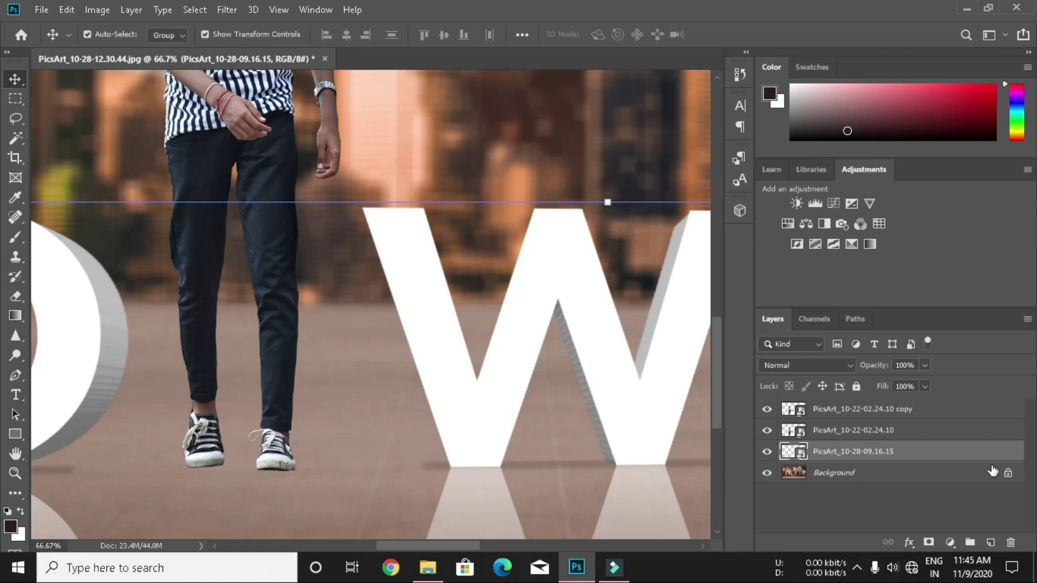
left_click(916, 428)
mouse_move(276, 284)
left_mouse_down()
mouse_move(466, 574)
mouse_move(384, 397)
left_mouse_up()
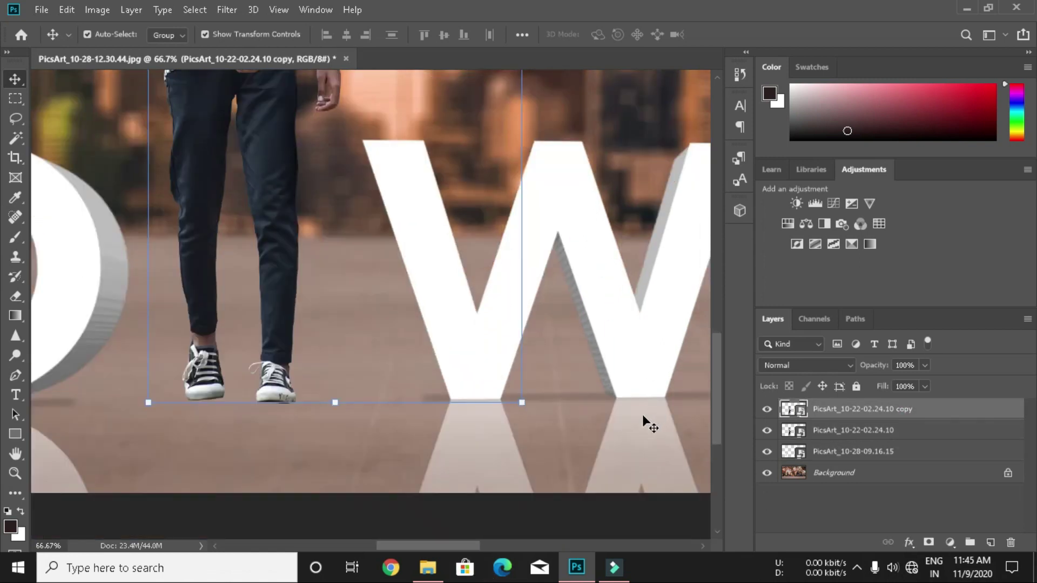
left_click(15, 473)
left_click(234, 174, "alt")
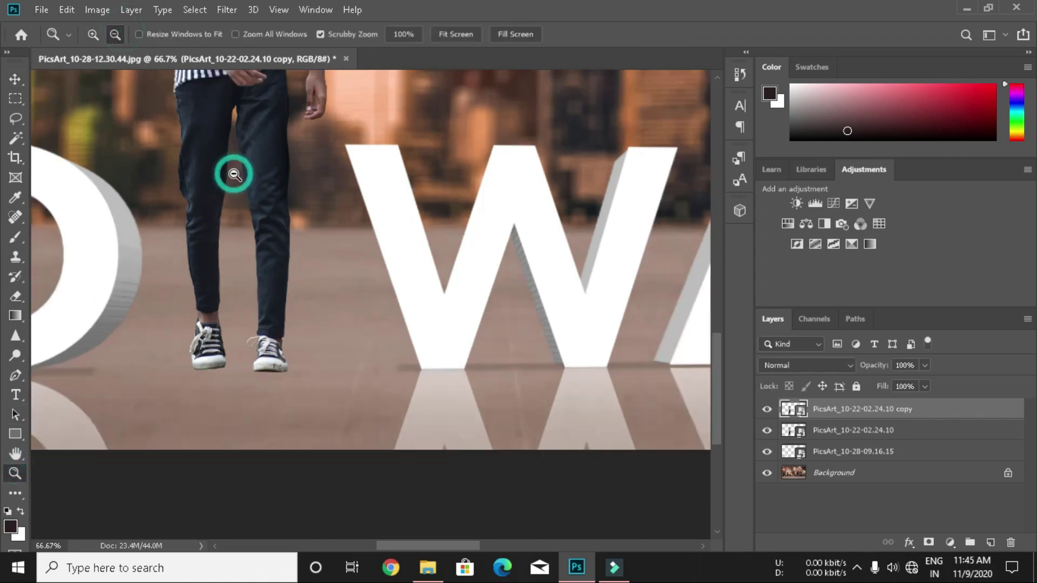
left_click(234, 175, "alt")
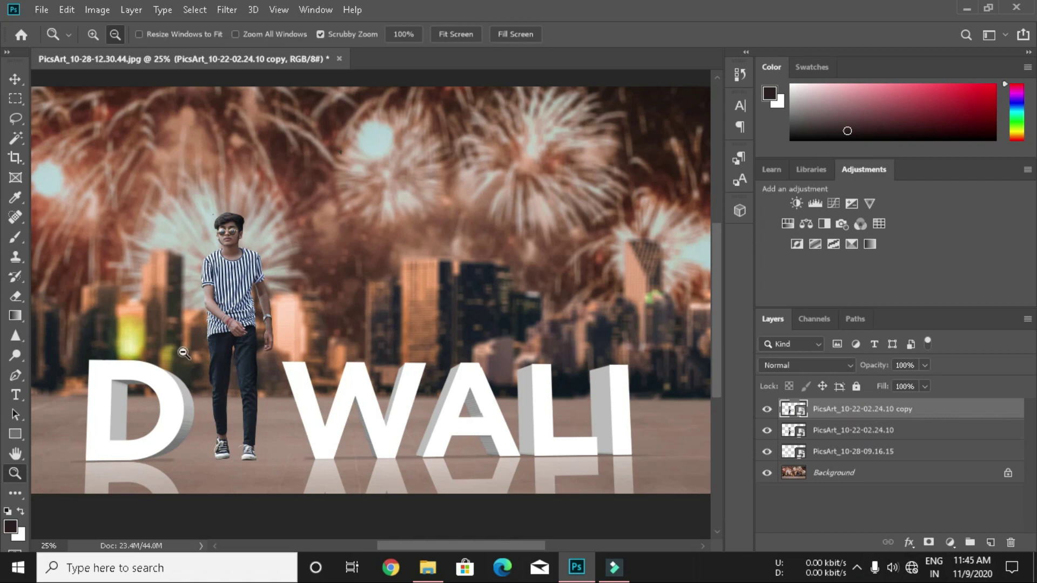
Rotate the copy about 180° and align it under the man's shoes as a reflection
key("ctrl+t")
left_click_drag(243, 238, 347, 238)
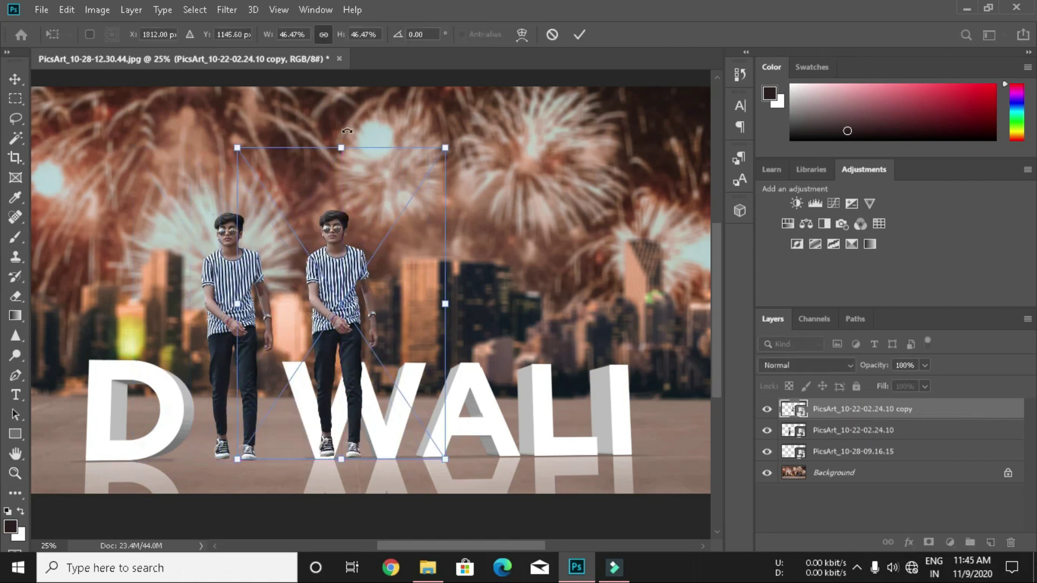
left_click_drag(324, 128, 428, 414)
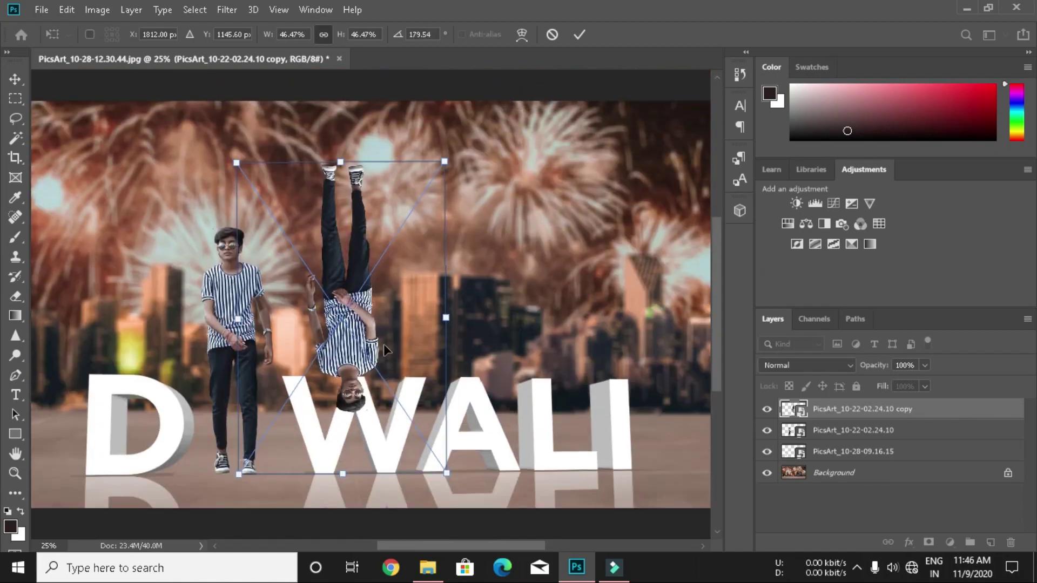
mouse_move(368, 316)
left_mouse_down()
mouse_move(254, 488)
mouse_move(246, 458)
left_mouse_up()
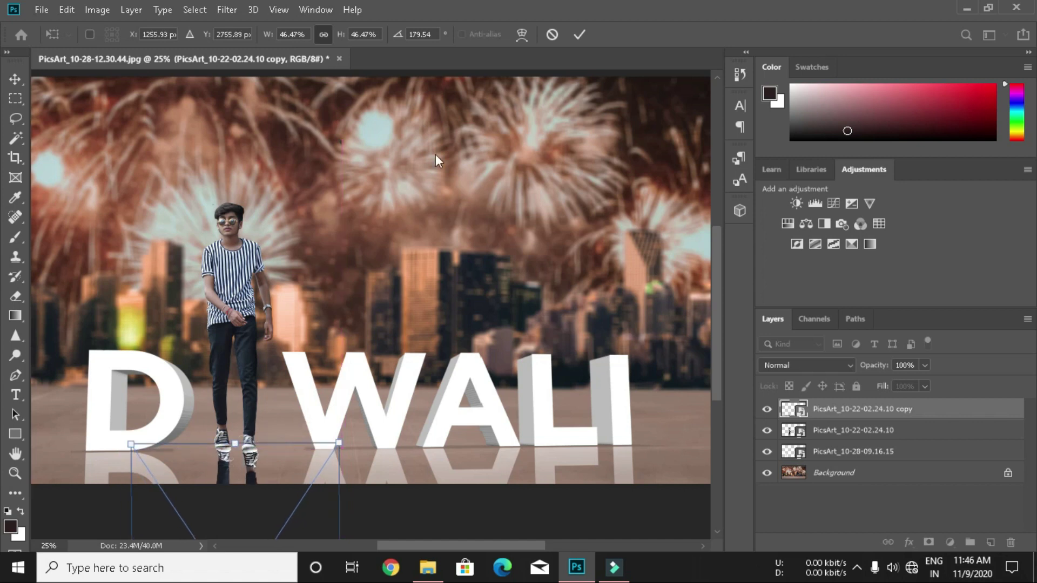
left_click_drag(263, 478, 266, 460)
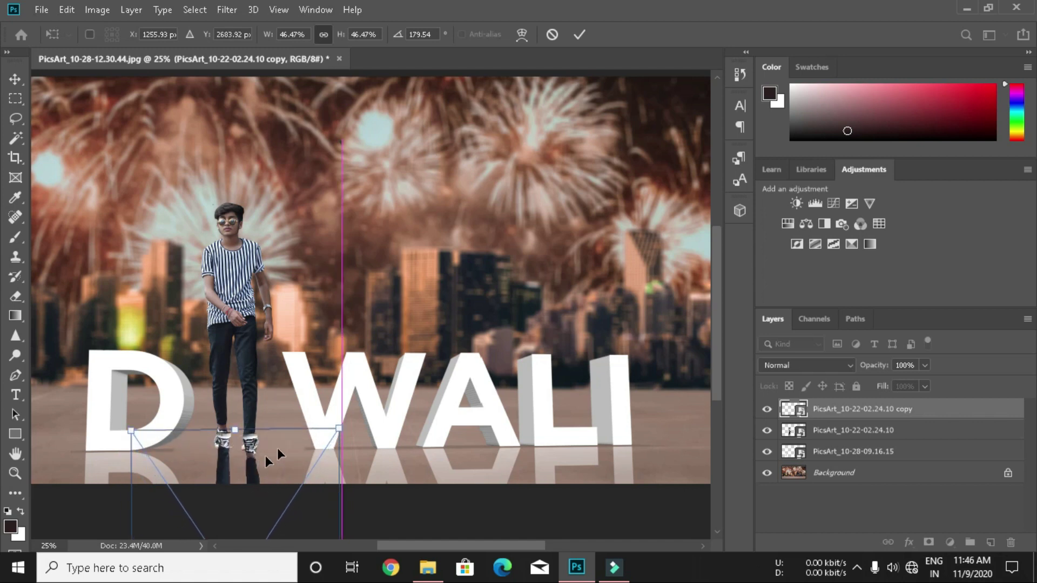
left_click(578, 34)
Select the Eraser and add a new empty Layer 1 at the top of the stack
key("z")
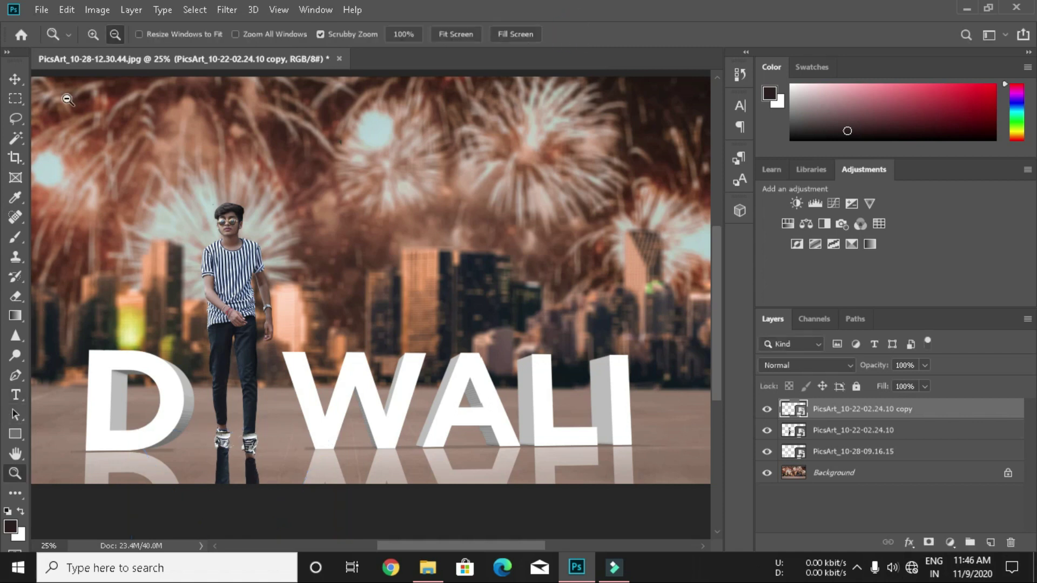
left_click(240, 445)
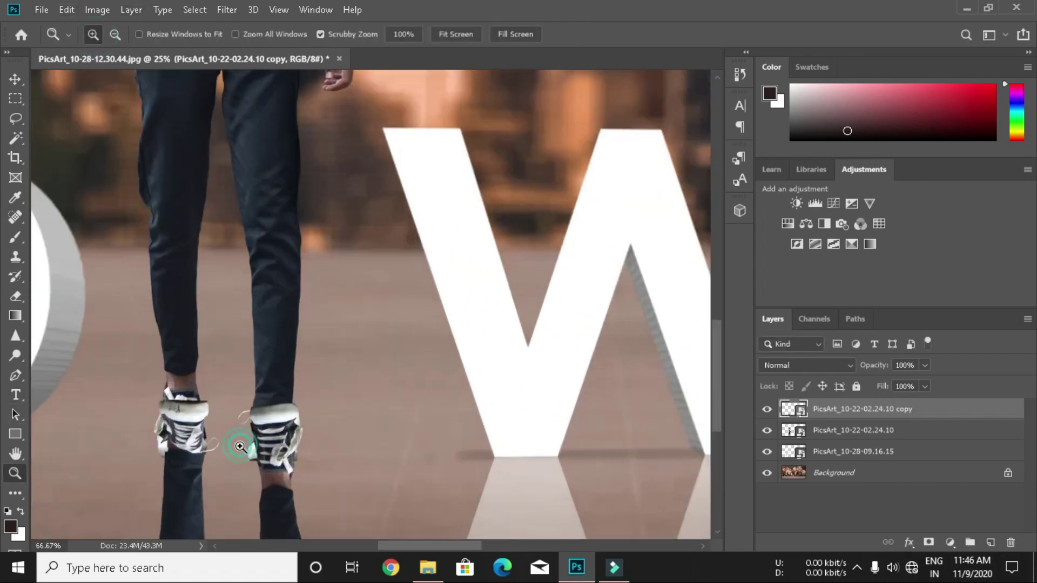
left_click(16, 297)
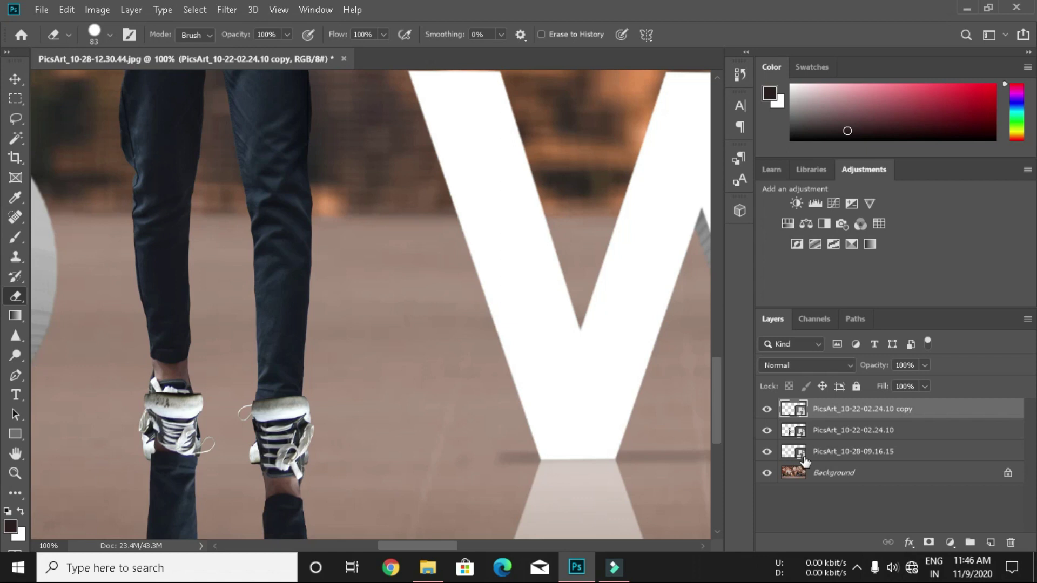
left_click(990, 543)
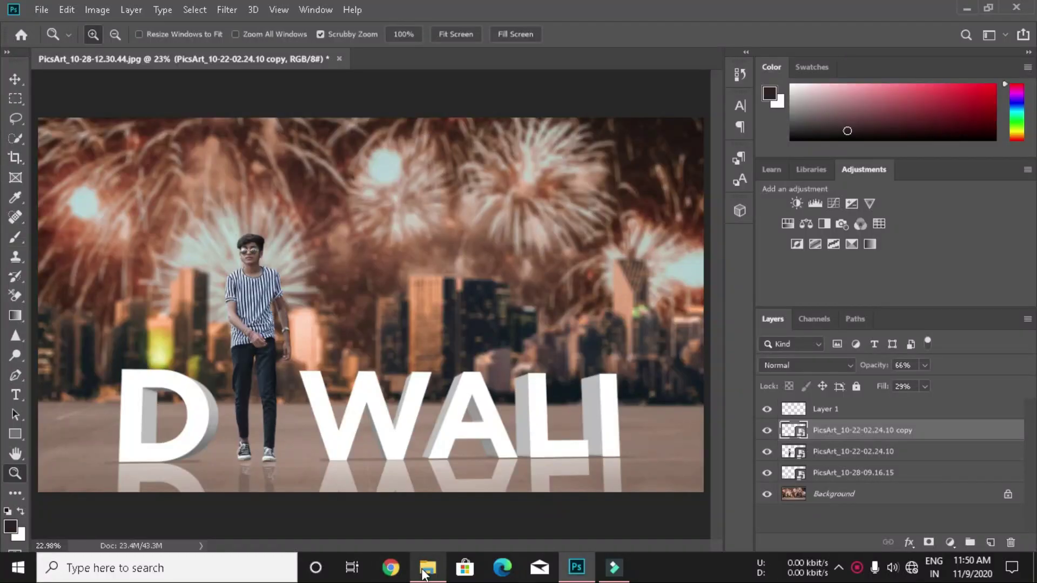
Drag the fuljadi sparkler image from File Explorer toward Photoshop
left_click(428, 567)
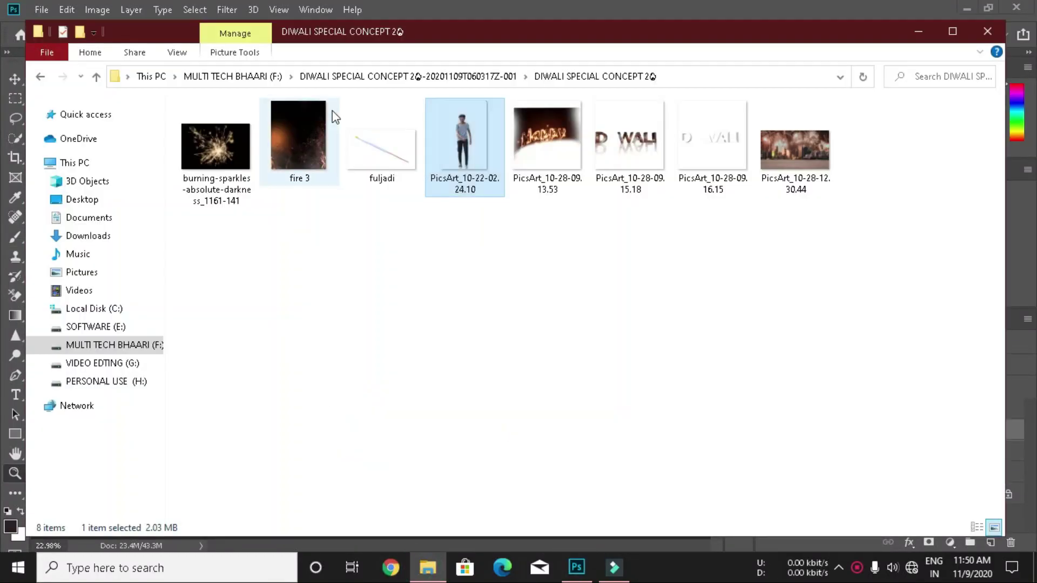
left_click(372, 173)
left_click_drag(382, 143, 589, 577)
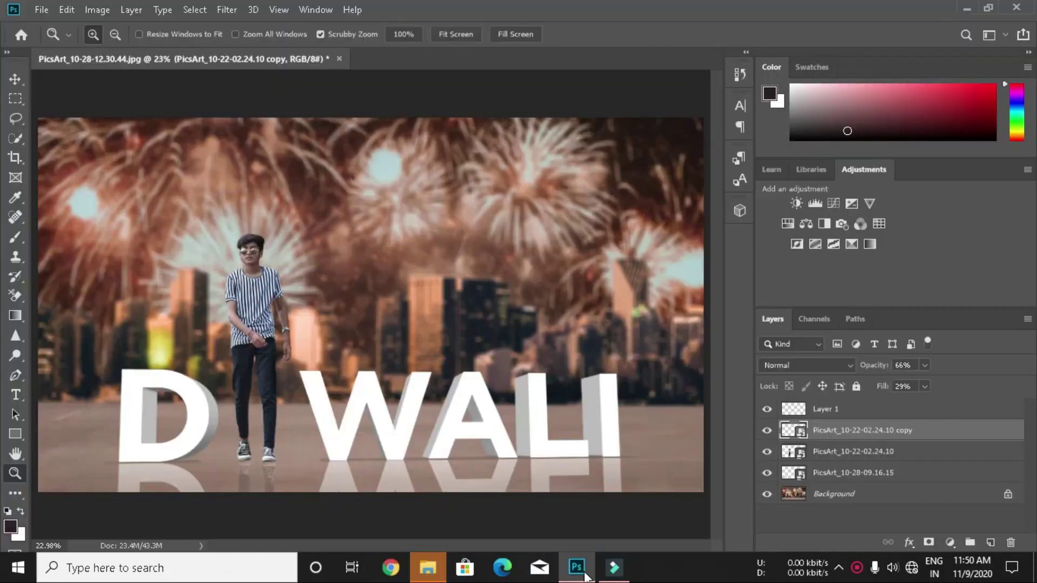
Drop in the fuljadi stick, rotated about 104° and moved into the man's hand
left_click_drag(589, 577, 448, 121)
mouse_move(382, 143)
left_mouse_down()
mouse_move(577, 567)
mouse_move(386, 310)
left_mouse_up()
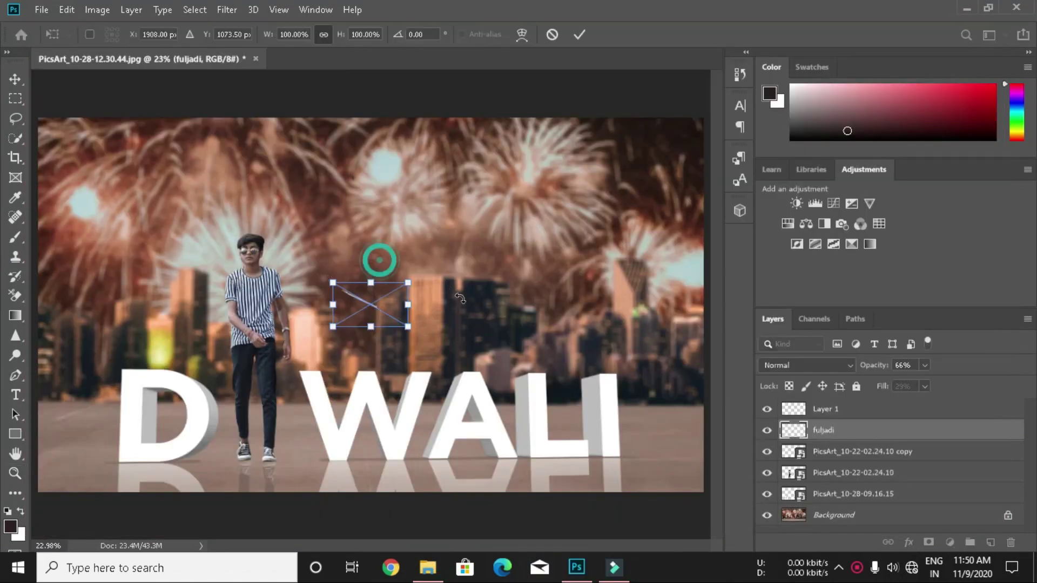
left_click_drag(459, 298, 354, 391)
left_click_drag(344, 302, 278, 316)
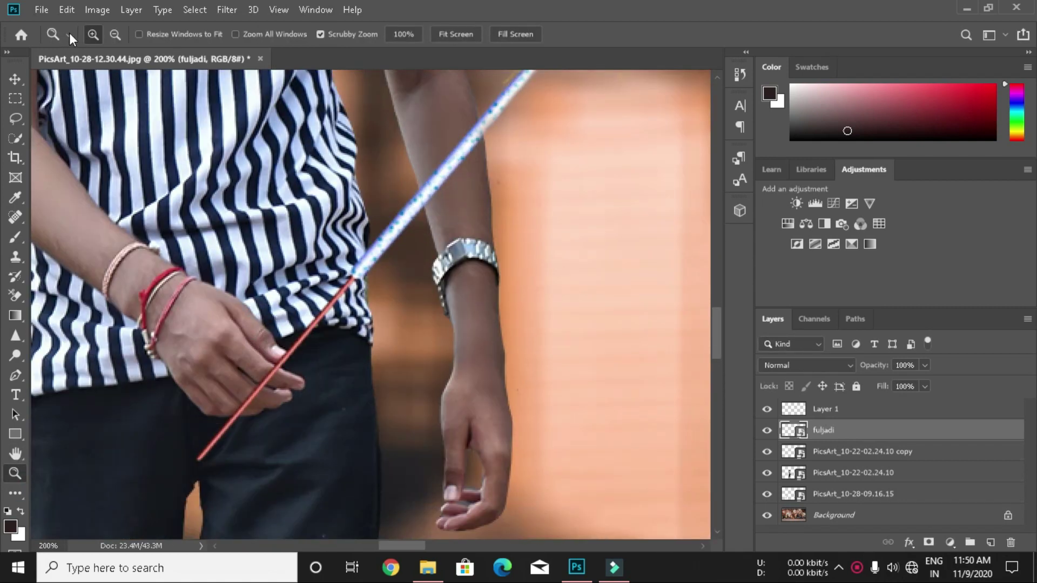
Nudge the stick into the hand, try erasing it over the fingers, then undo
left_click(23, 86)
left_click_drag(388, 238, 347, 223)
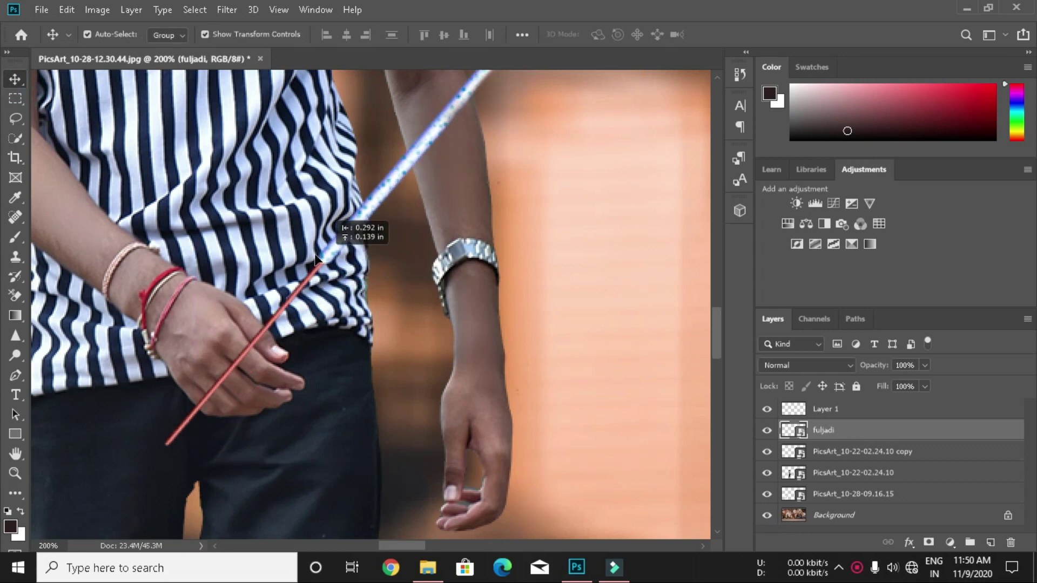
left_click_drag(13, 295, 64, 298)
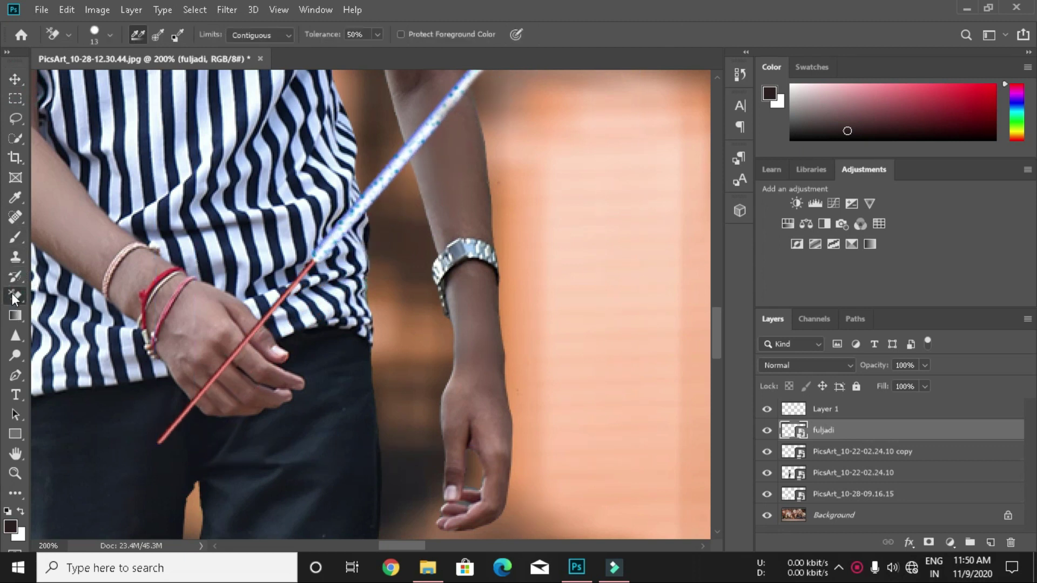
left_click(262, 327)
left_click(494, 238)
left_click(262, 321)
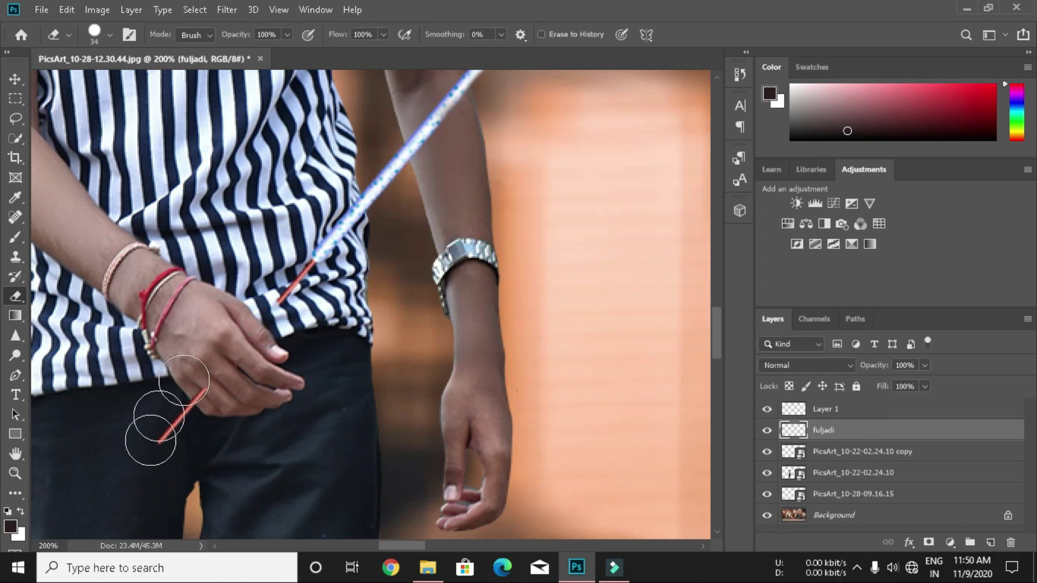
key("ctrl+z")
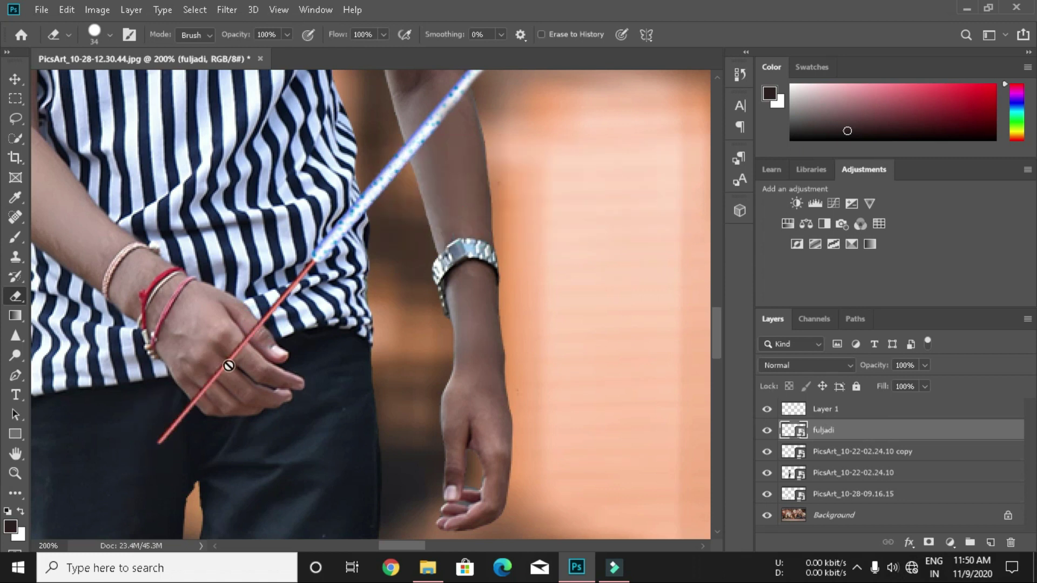
key("ctrl+z")
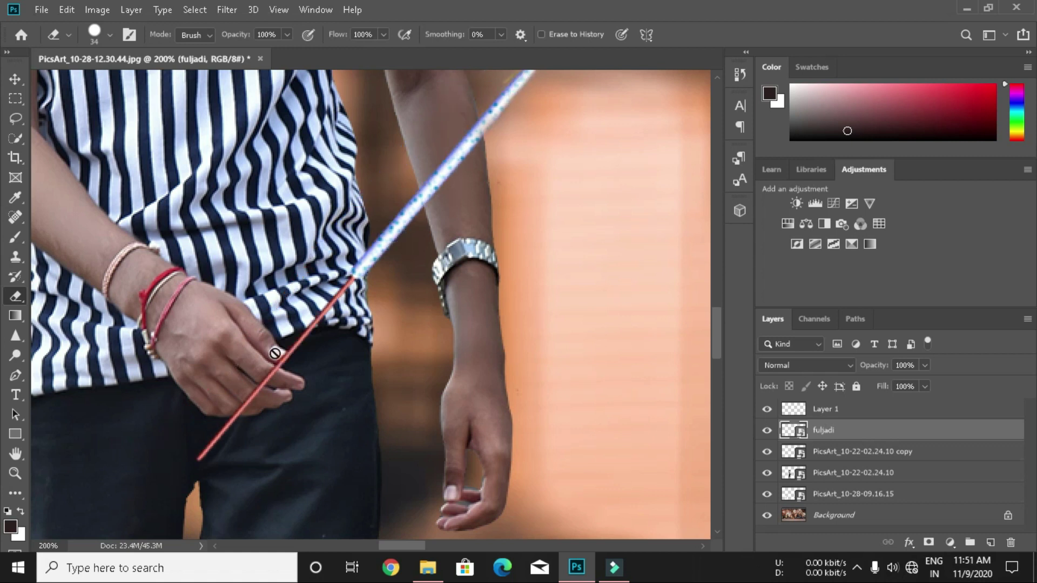
Reposition the stick in the hand, rasterize it and set the Eraser to 14 px
key("ctrl+t")
mouse_move(383, 264)
left_mouse_down()
mouse_move(348, 227)
mouse_move(335, 234)
left_mouse_up()
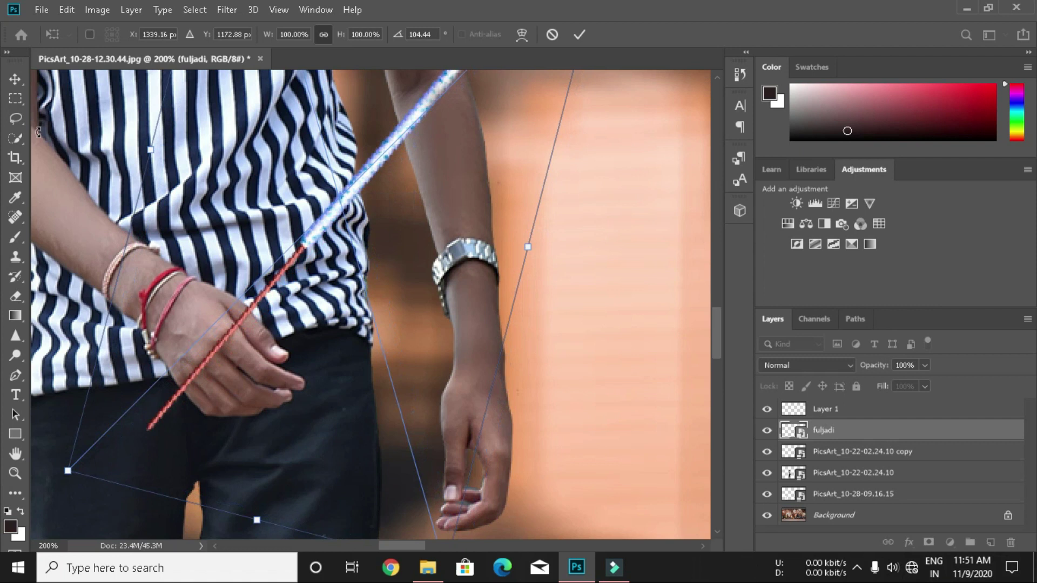
left_click(18, 296)
left_click(474, 266)
left_click(493, 231)
left_click(106, 32)
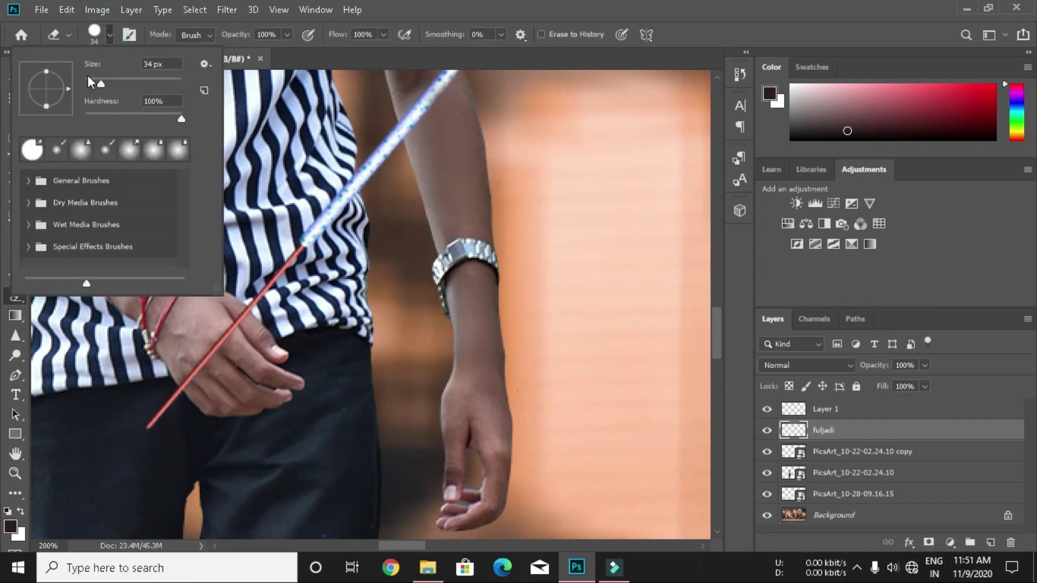
left_click(98, 80)
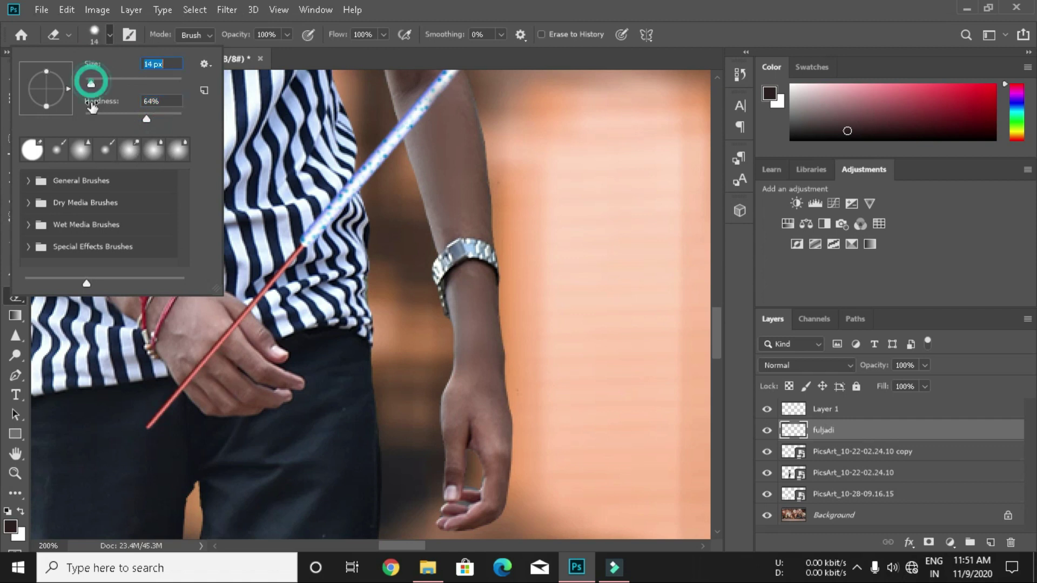
left_click(206, 360)
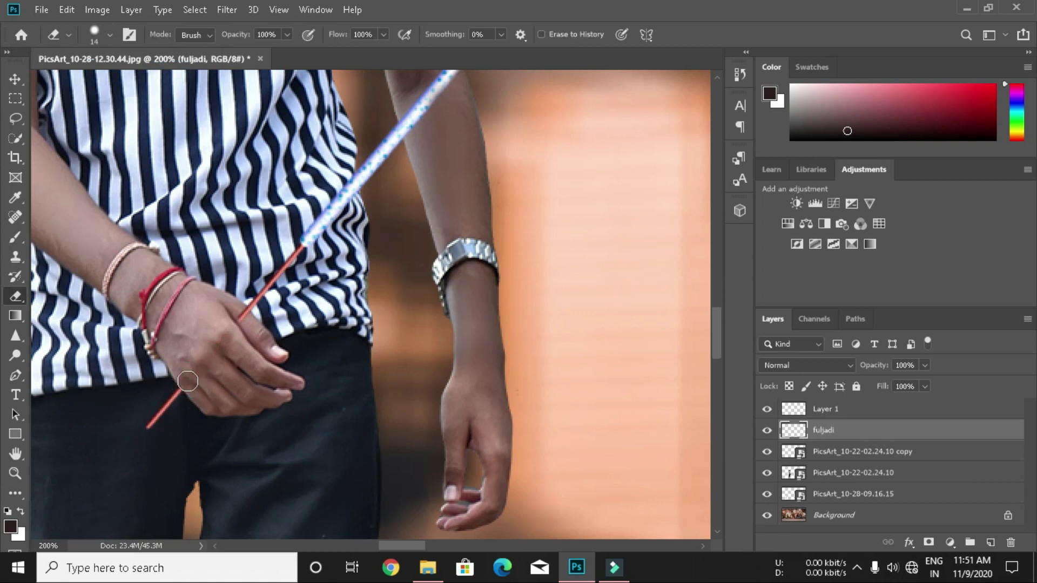
Preview the burning-sparkles photo from the source folder in File Explorer
scroll(685, 251, "up", 3)
scroll(409, 175, "up", 2)
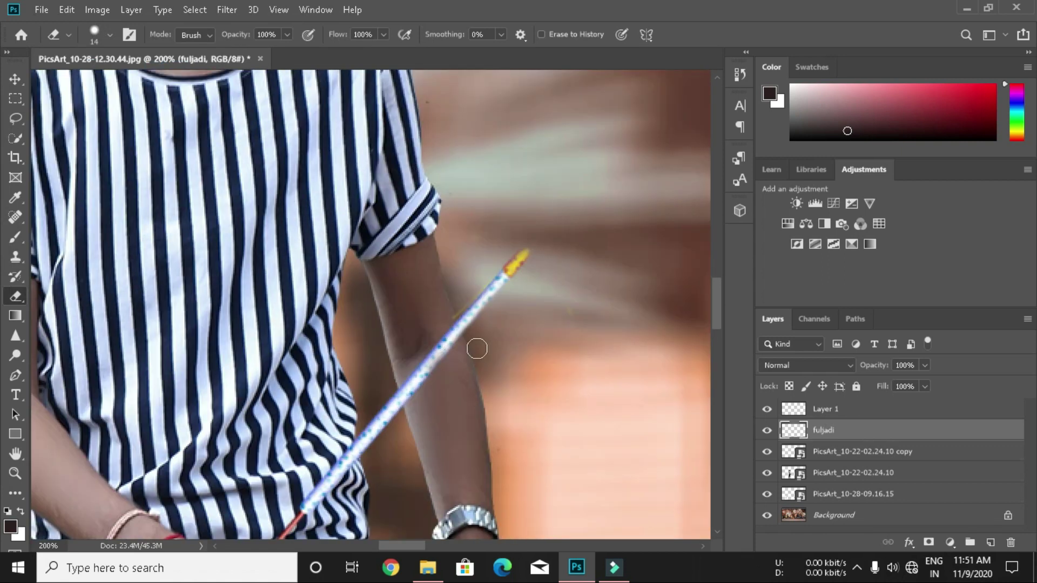
scroll(436, 441, "down", 2)
scroll(432, 400, "down", 1)
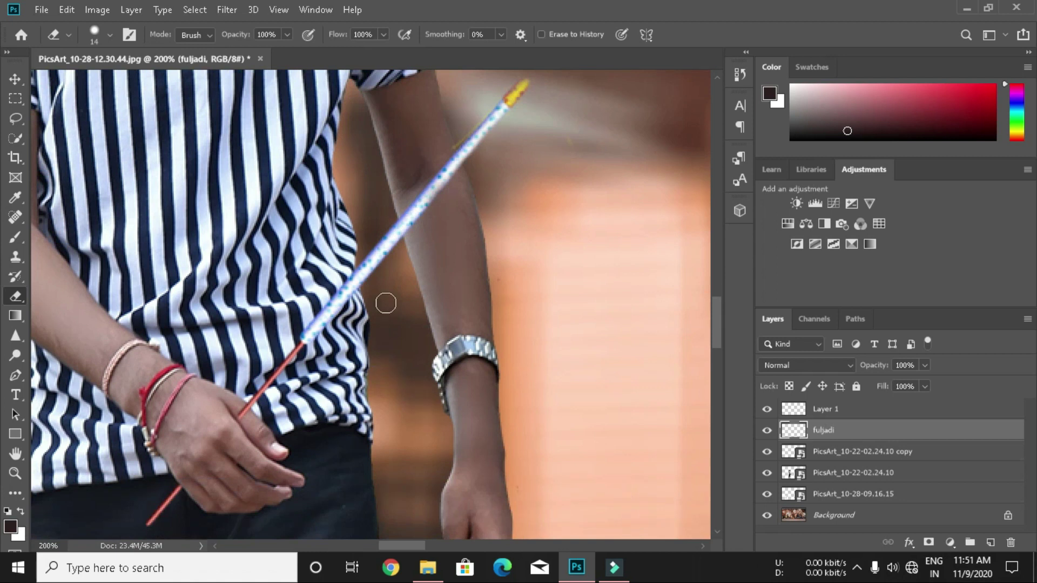
left_click(427, 567)
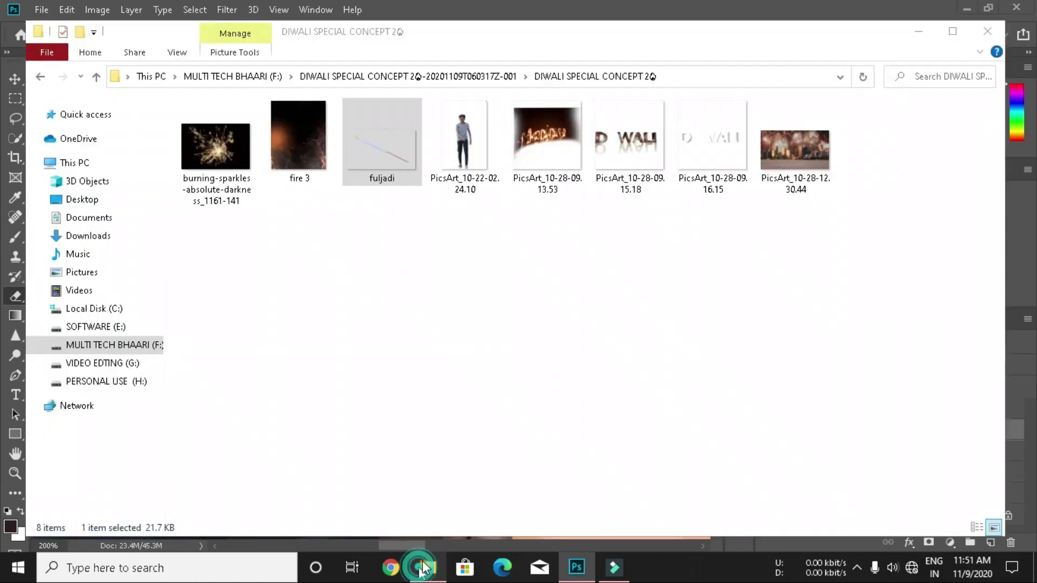
left_click(216, 148)
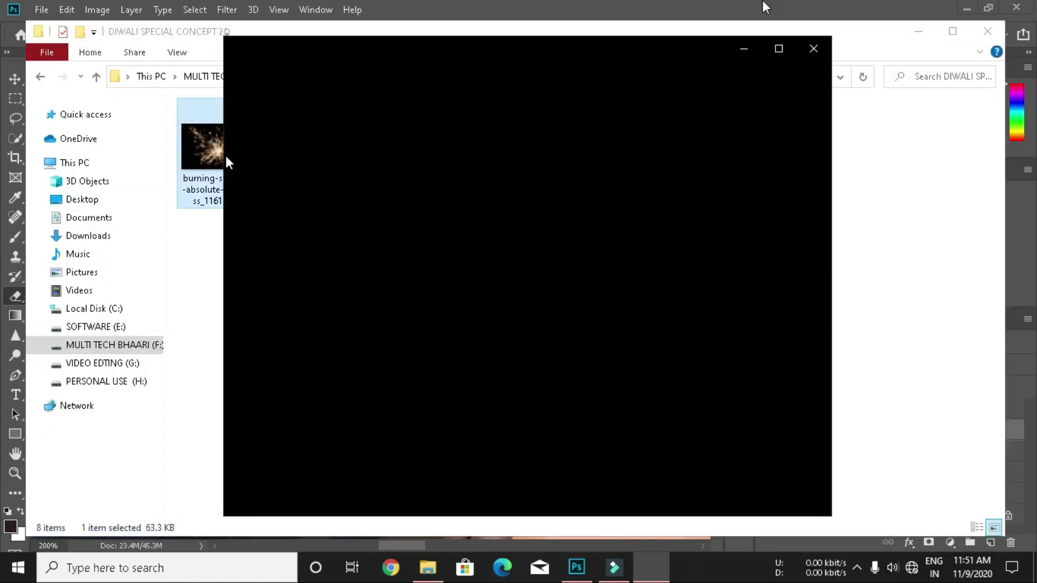
left_click(809, 48)
double_click(222, 138)
Place burning-sparkles, shrunk to about 32% and moved near the stick
left_click_drag(222, 139, 449, 303)
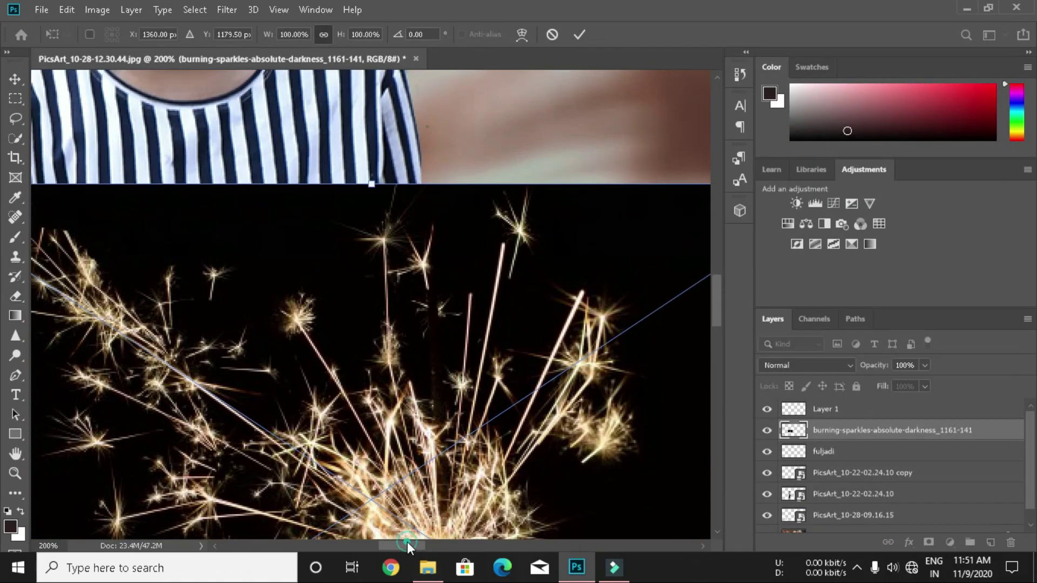
left_click_drag(408, 547, 439, 546)
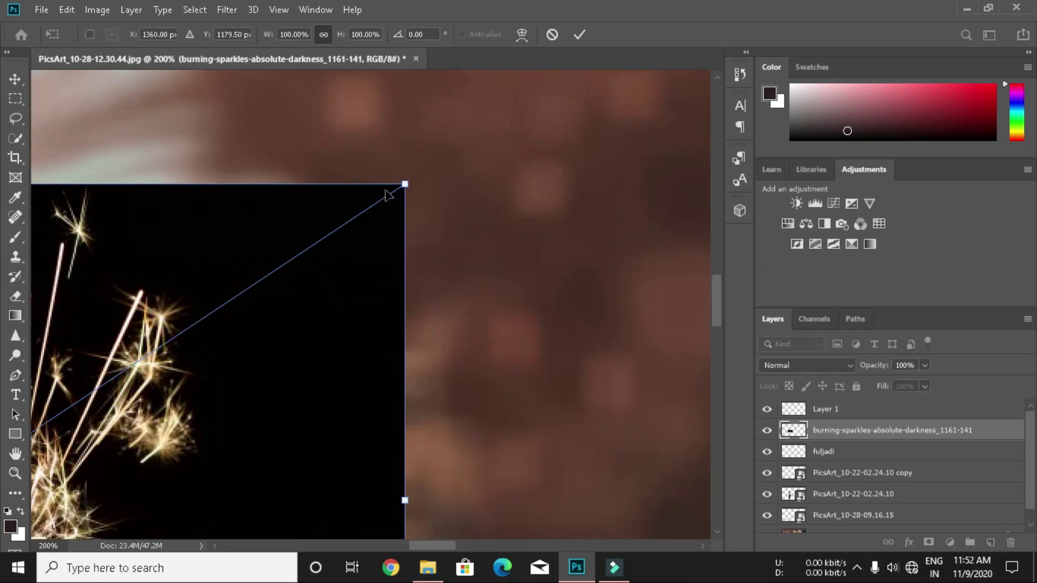
left_click_drag(405, 181, 227, 302)
mouse_move(129, 409)
left_mouse_down()
mouse_move(538, 102)
mouse_move(234, 297)
mouse_move(530, 102)
mouse_move(347, 227)
left_mouse_up()
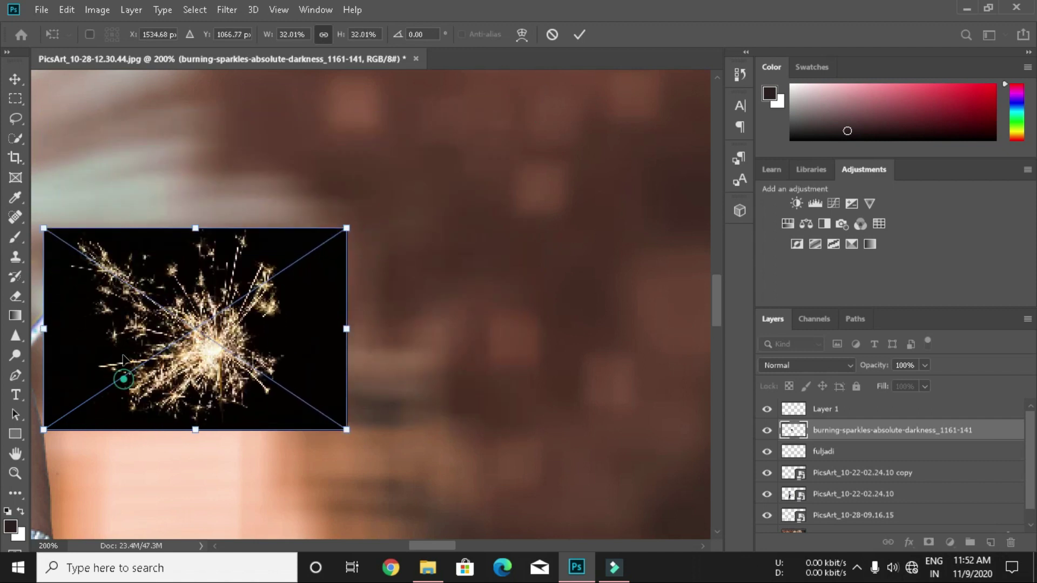
left_click_drag(120, 375, 69, 271)
double_click(841, 430)
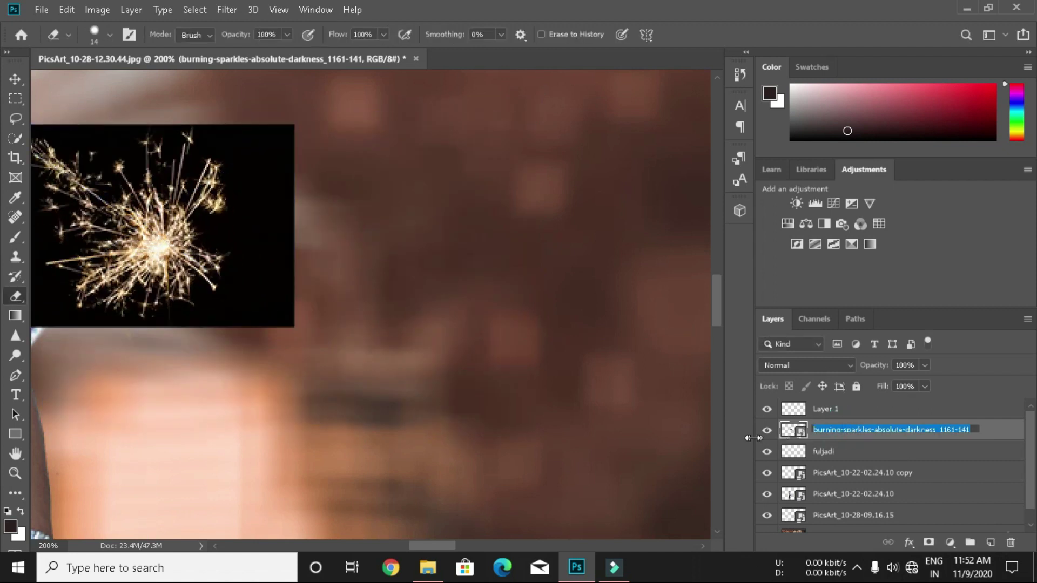
Inspect the sparkles smart object and return to the composite, leaving the layer unchanged
double_click(794, 431)
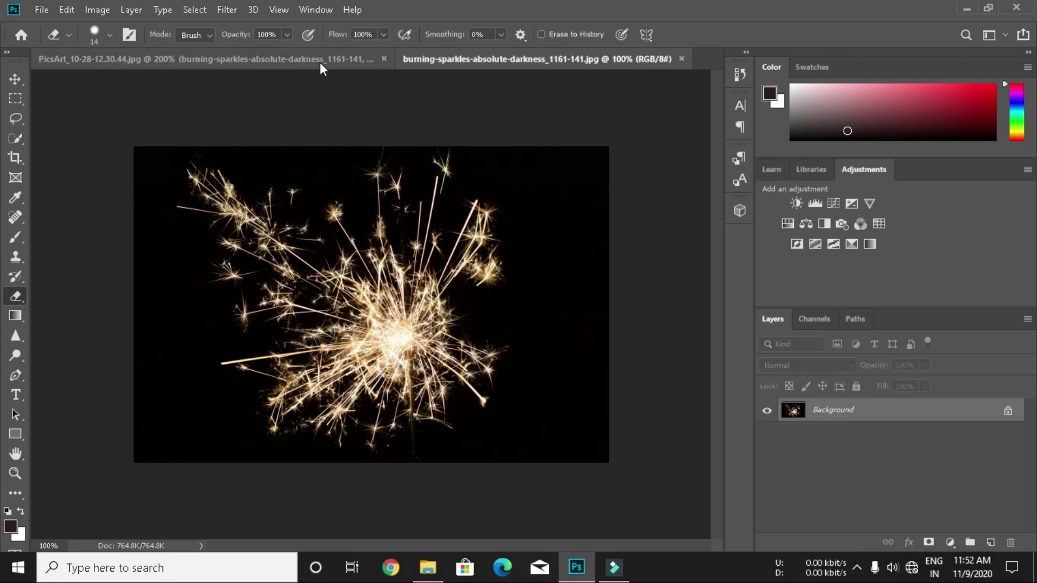
key("ctrl+Tab")
key("ctrl+Tab")
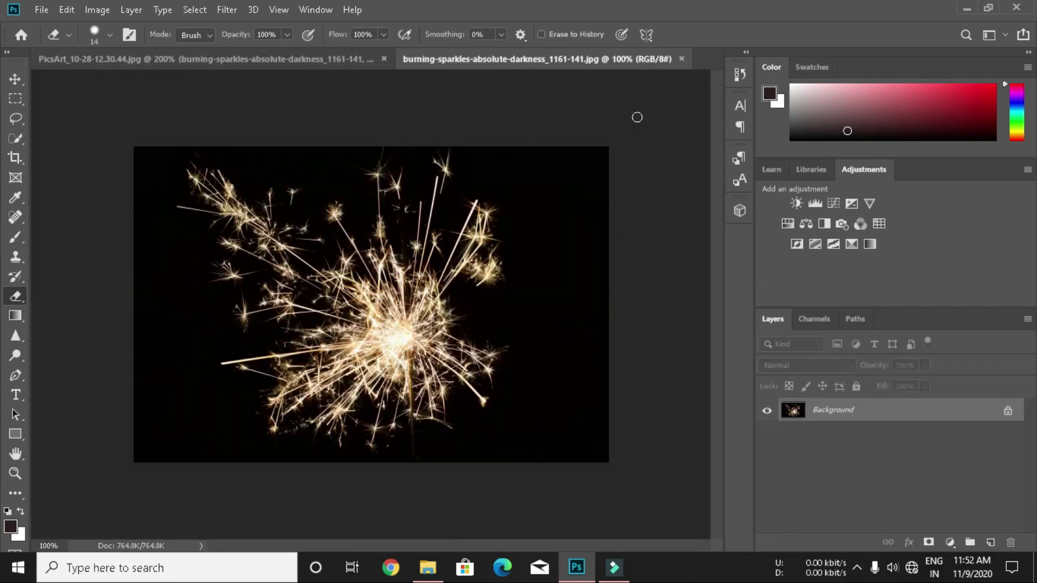
left_click(248, 57)
left_click(950, 542)
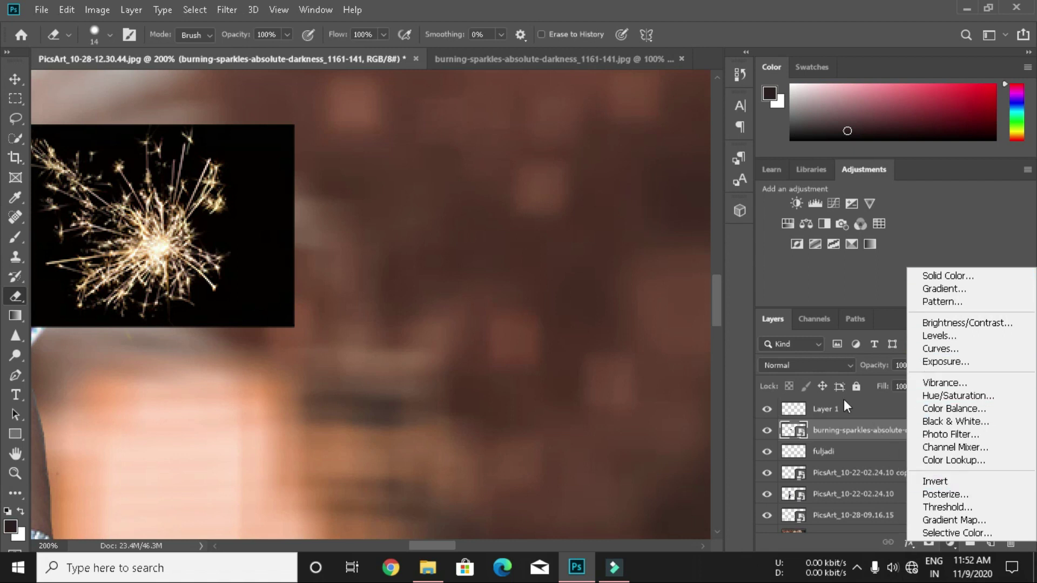
left_click(834, 432)
double_click(834, 430)
key("Return")
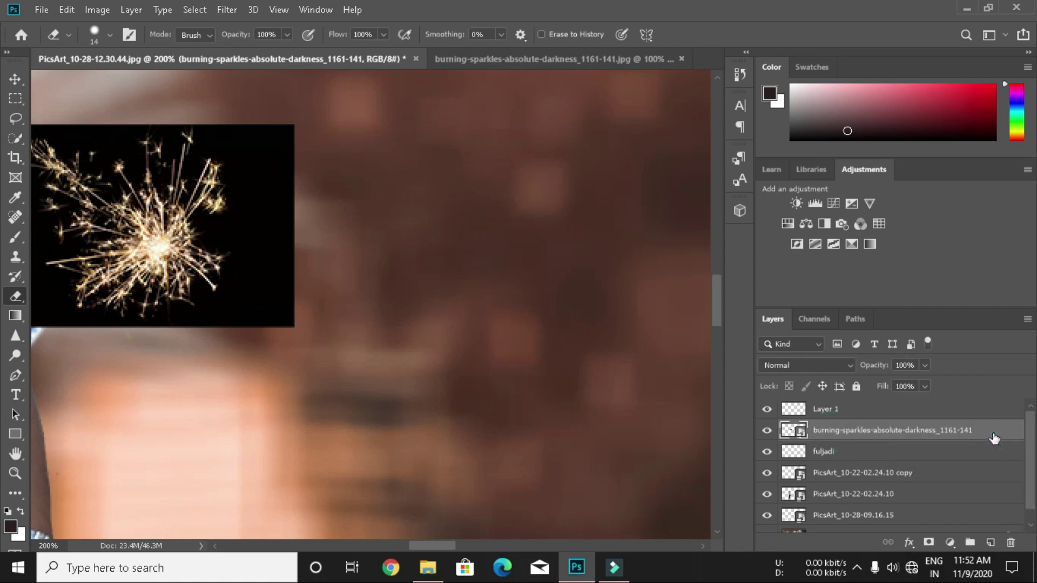
Set the sparkles layer's blend mode to Screen in Layer Style
double_click(989, 430)
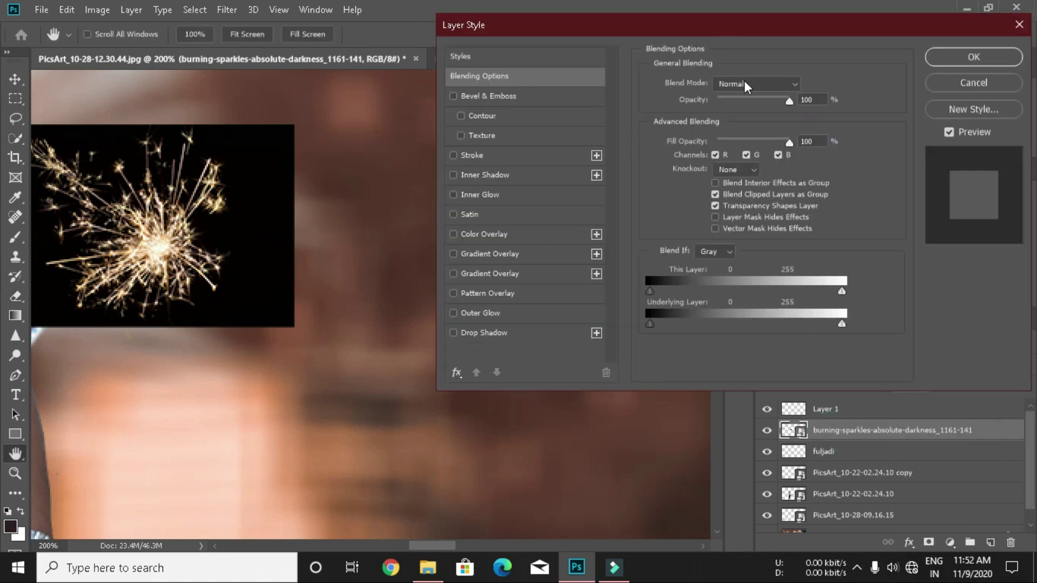
left_click(744, 82)
left_click(747, 211)
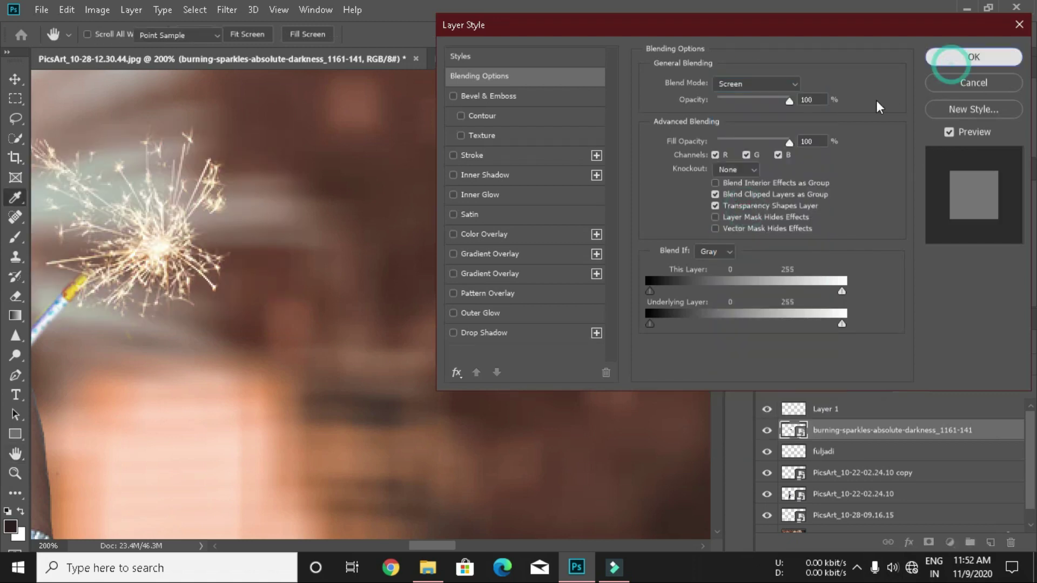
left_click(973, 57)
Confirm the Screen blend and move the burning sparkles onto the fuljadi stick's tip
key("e")
left_click(21, 76)
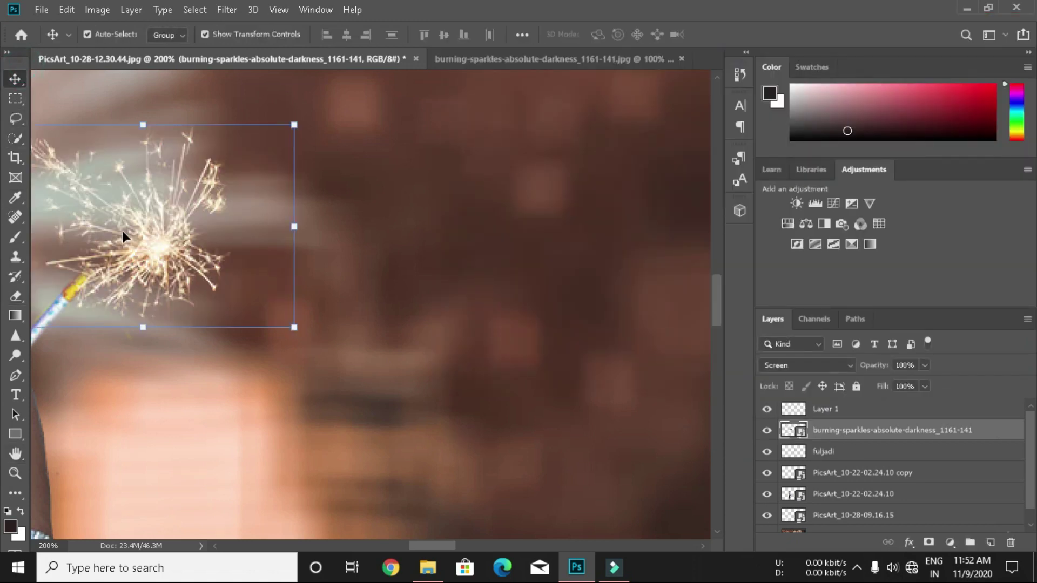
left_click_drag(157, 227, 78, 266)
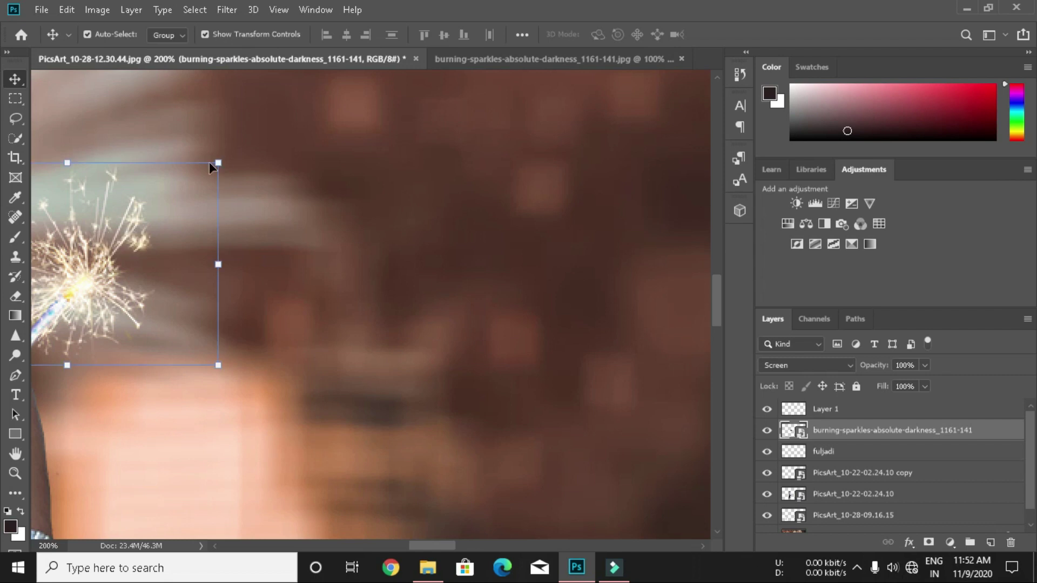
left_click_drag(215, 163, 231, 158)
mouse_move(421, 545)
left_mouse_down()
mouse_move(363, 545)
mouse_move(425, 500)
left_mouse_up()
left_click_drag(465, 271, 456, 277)
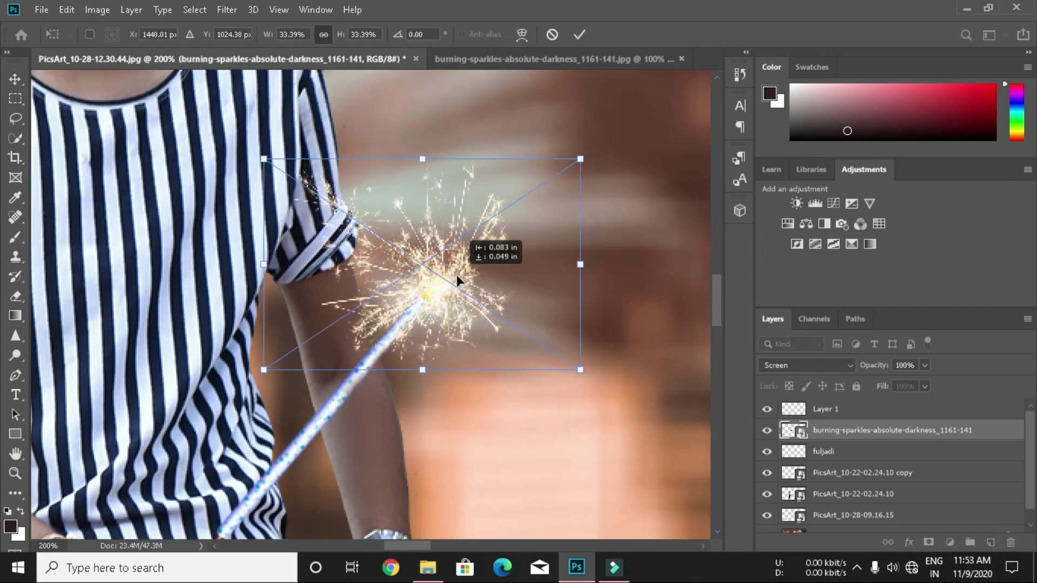
left_click(823, 451)
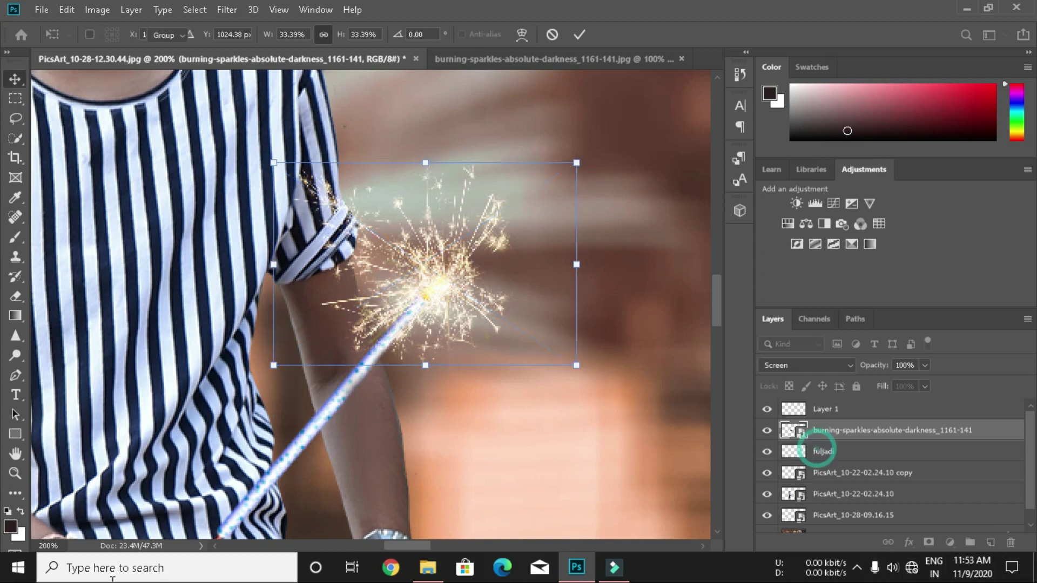
Enlarge the fuljadi stick to about 108% and realign the sparkles on its new tip
left_click_drag(507, 189, 544, 143)
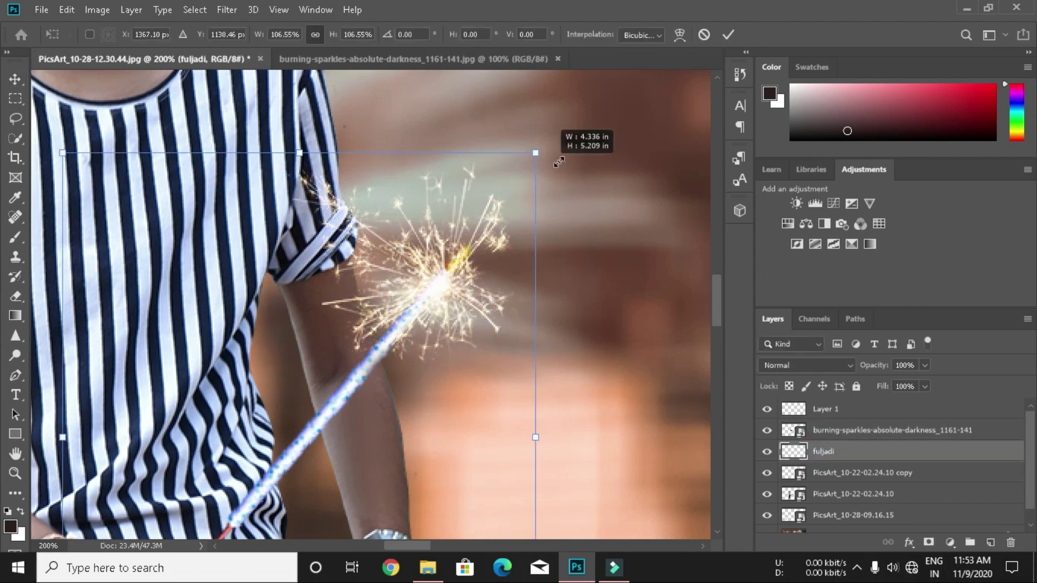
scroll(378, 480, "down", 5)
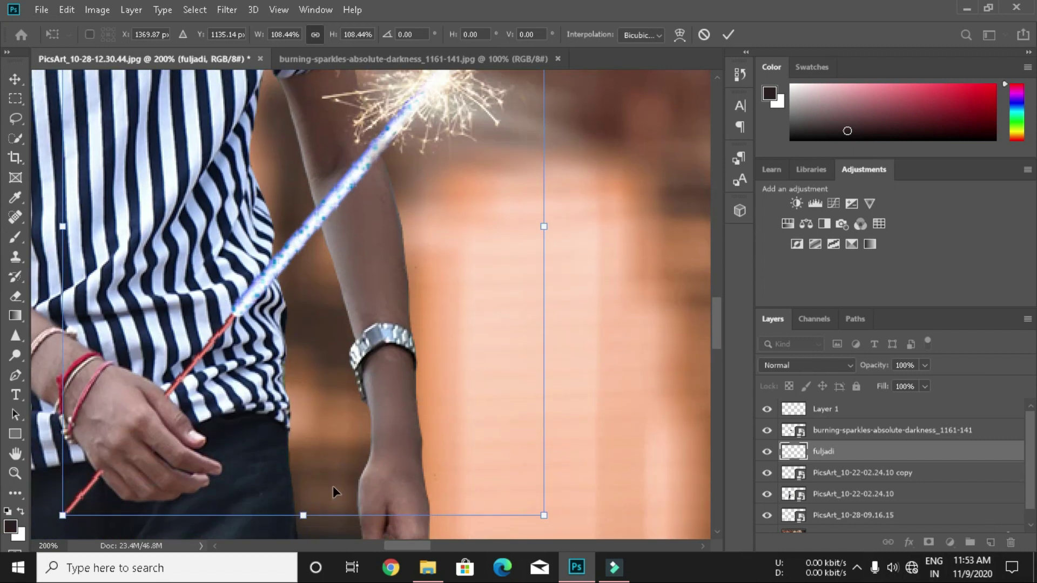
scroll(335, 489, "up", 3)
left_click(877, 431)
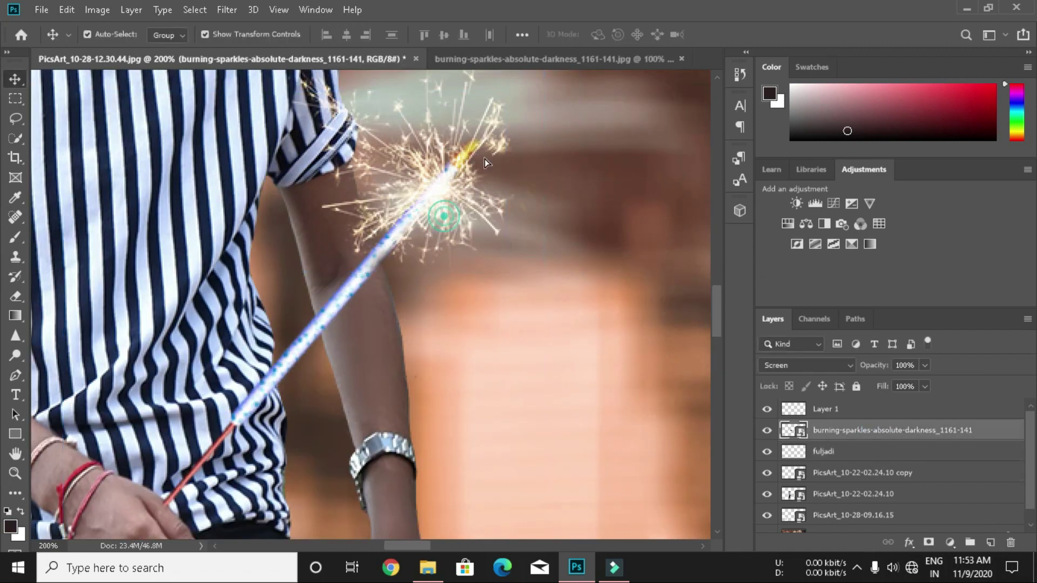
left_click_drag(449, 210, 478, 171)
scroll(481, 270, "up", 2)
scroll(486, 377, "up", 2)
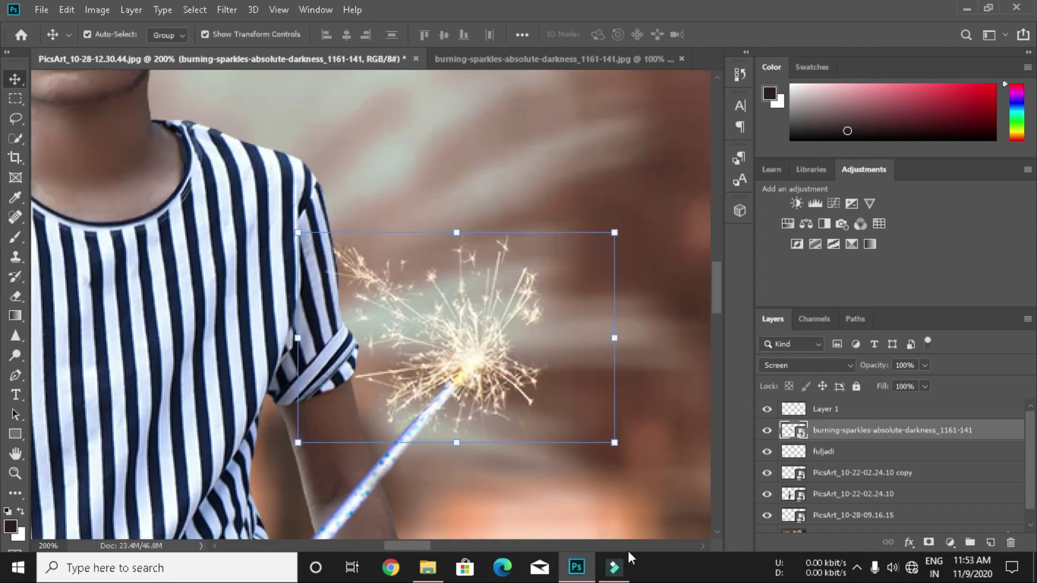
left_click(16, 474)
right_click(527, 398)
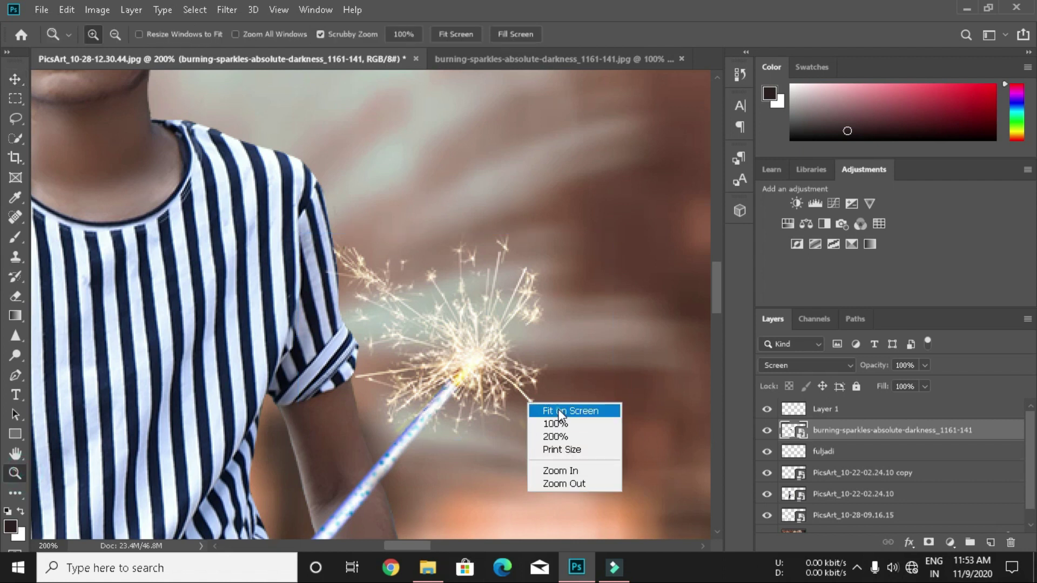
Place the PicsArt_10-28-09.13.53 Happy text image in the upper-left sky
left_click(546, 409)
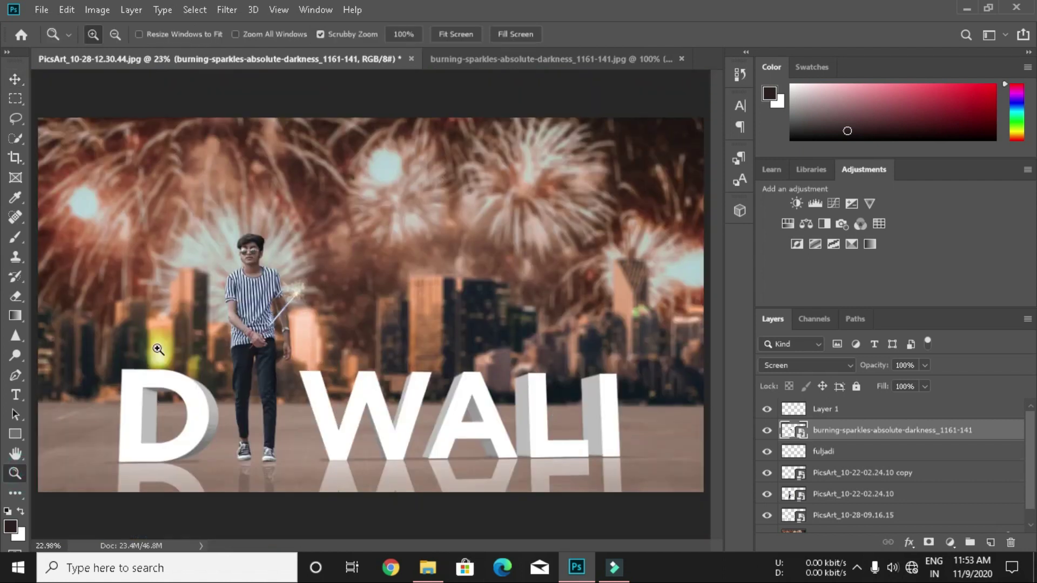
left_click(428, 567)
mouse_move(547, 146)
left_mouse_down()
mouse_move(568, 576)
mouse_move(367, 244)
left_mouse_up()
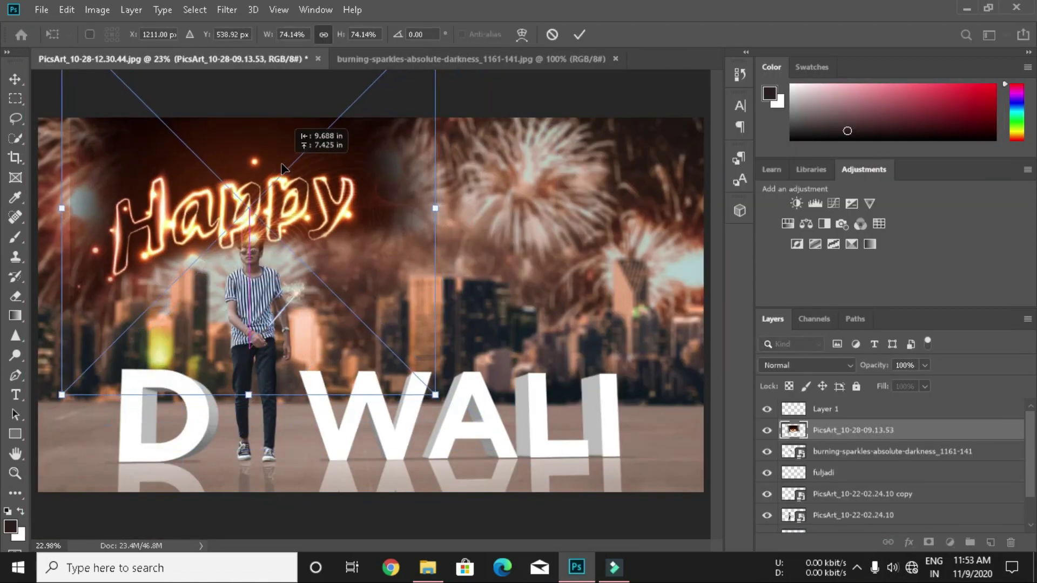
left_click_drag(343, 208, 267, 152)
key("Return")
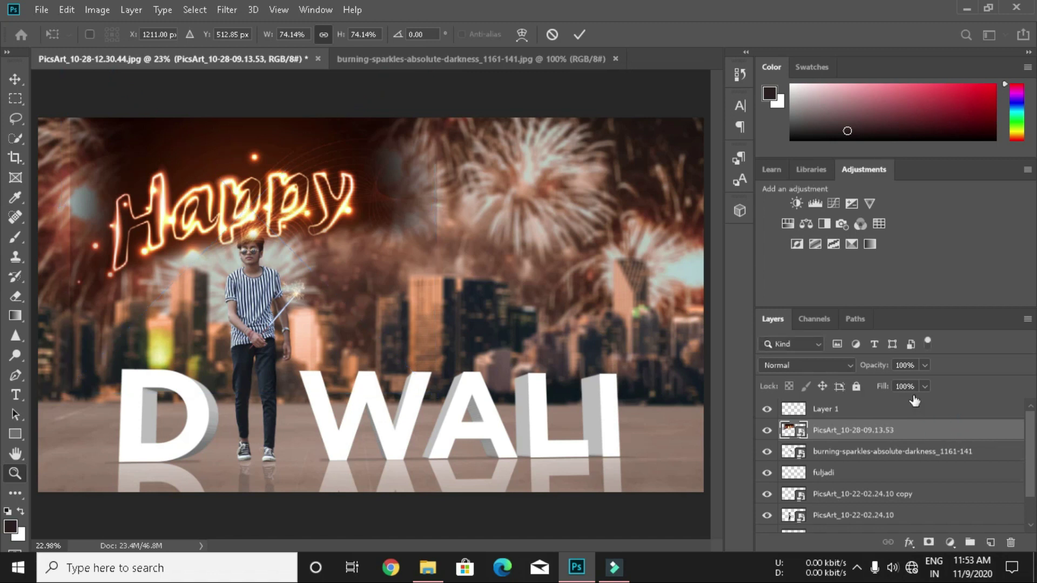
Set the Happy layer's blend mode to Screen and shift it further up-left
double_click(951, 430)
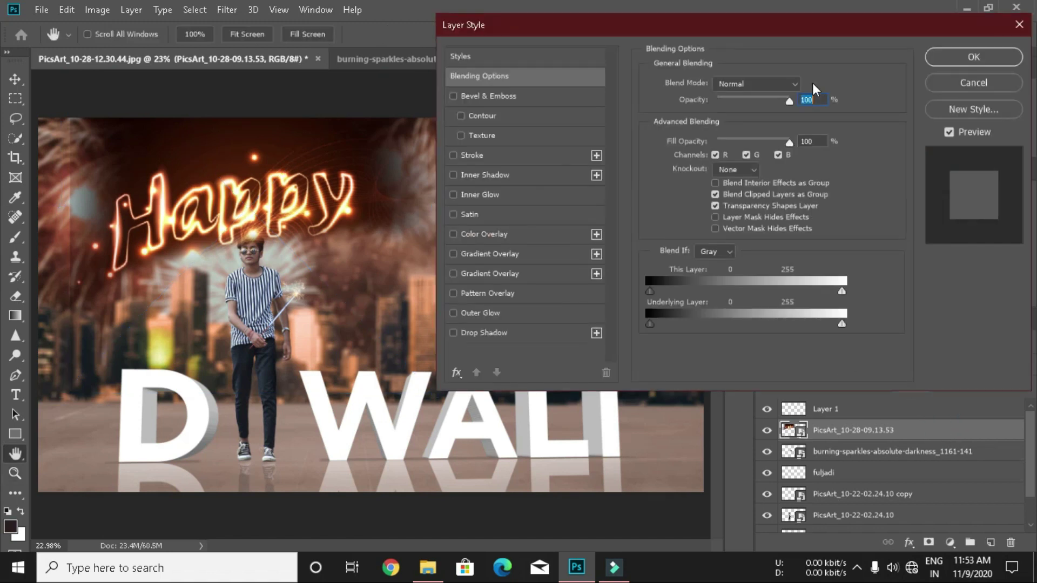
left_click(777, 85)
left_click(726, 210)
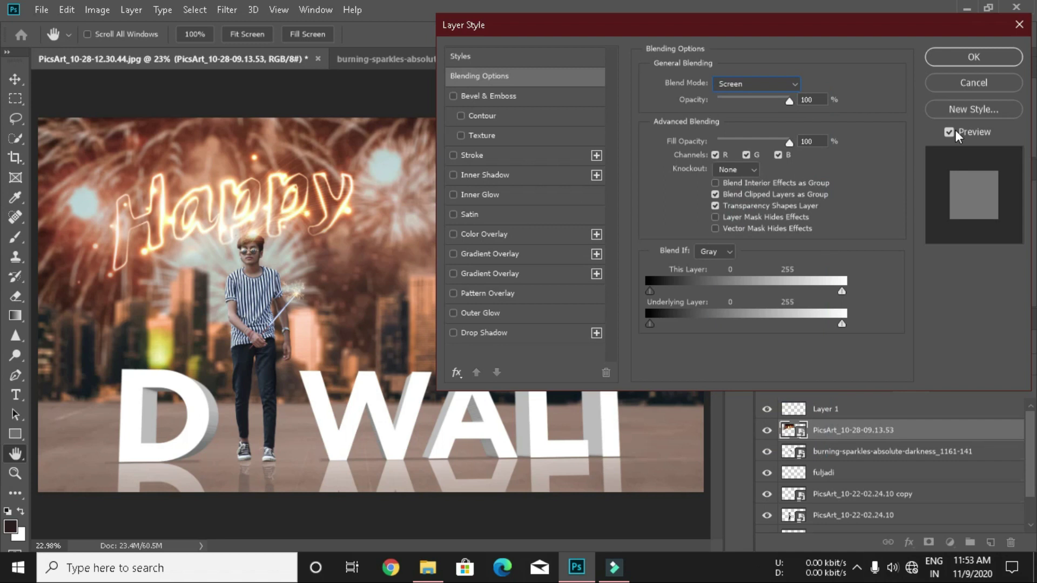
left_click(946, 52)
left_click(15, 79)
mouse_move(244, 198)
left_mouse_down()
mouse_move(204, 172)
mouse_move(216, 163)
left_mouse_up()
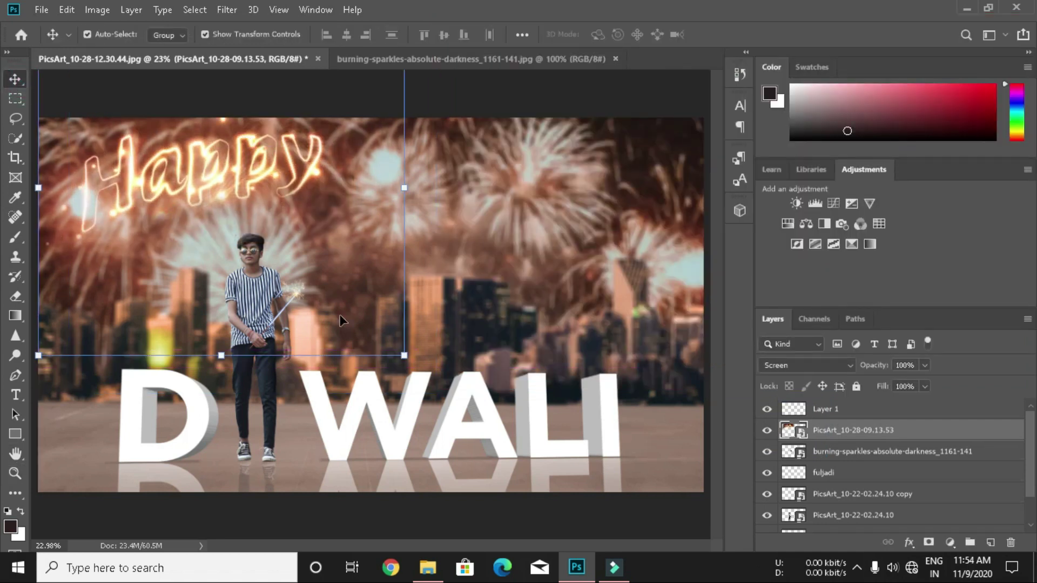
left_click(670, 96)
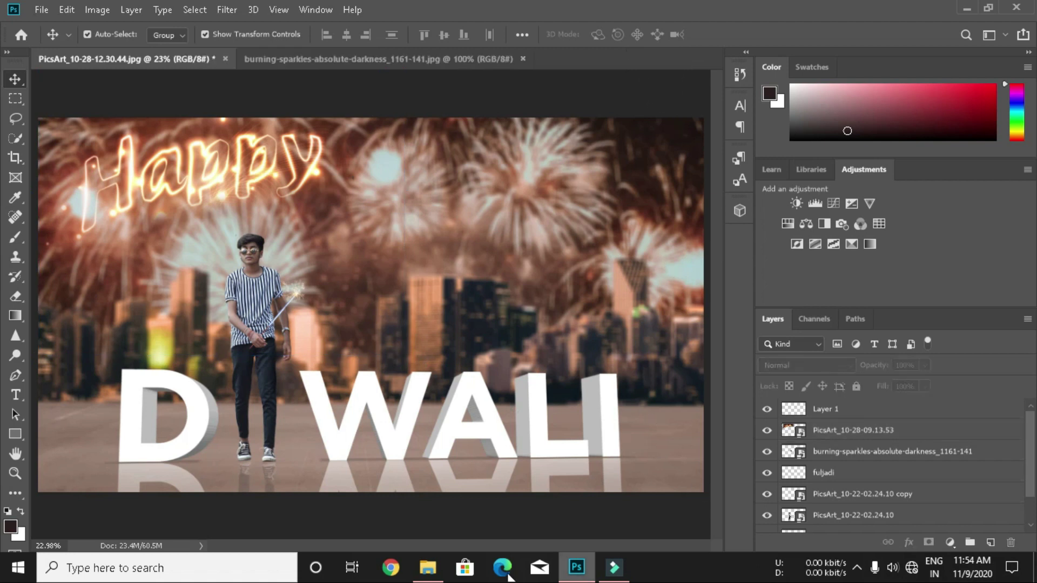
Place the fire 3 image and scale it to about 97.9% to cover the canvas
left_click(428, 567)
left_click_drag(281, 163, 389, 344)
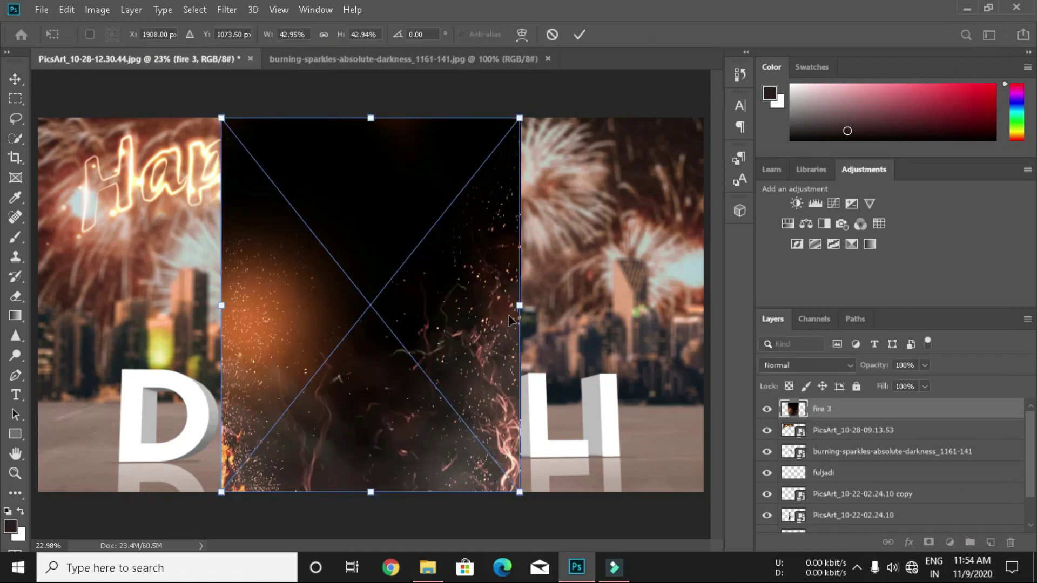
left_click_drag(519, 305, 504, 320)
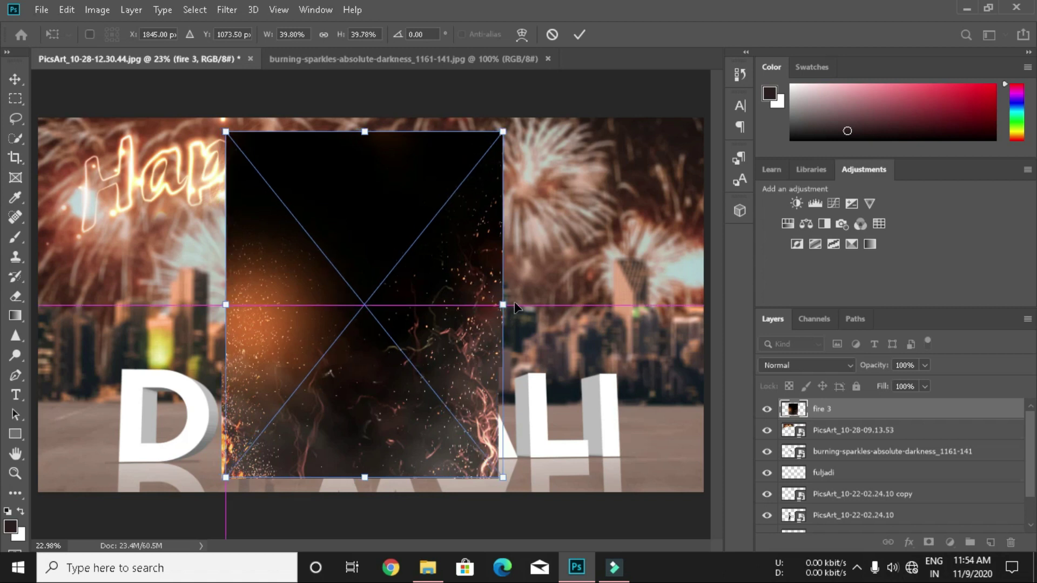
left_click_drag(501, 317, 630, 304)
left_click_drag(251, 304, 702, 304)
left_click_drag(146, 310, 164, 314)
Set the fire 3 layer to Screen blend at 26% opacity
left_click(806, 365)
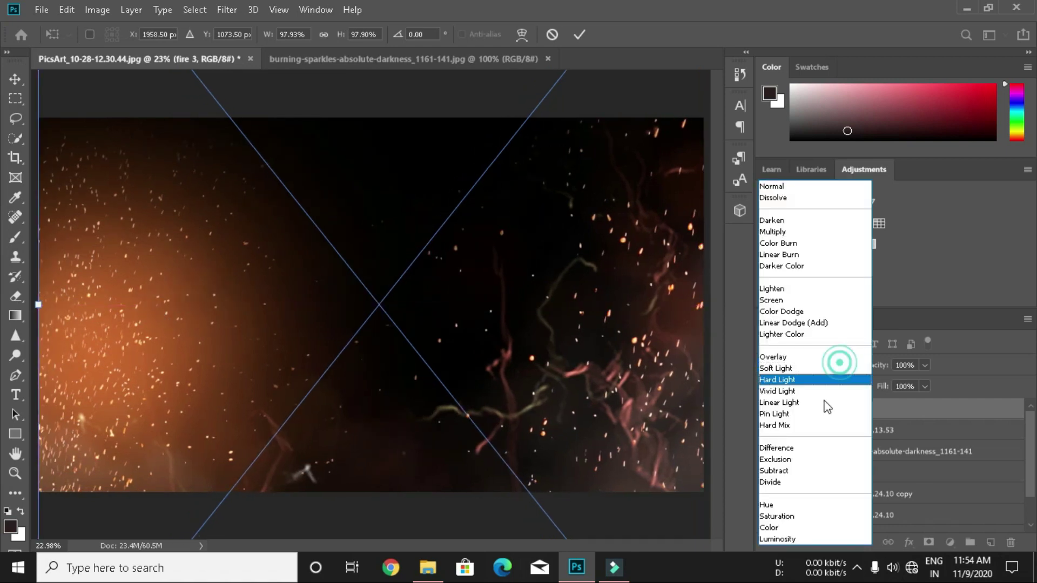
left_click(778, 300)
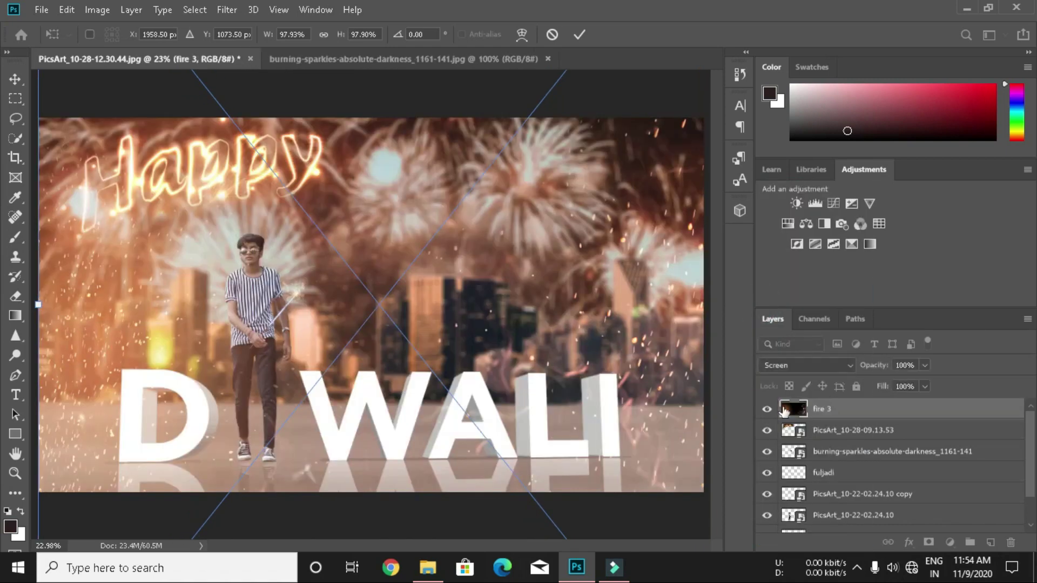
left_click_drag(892, 386, 867, 384)
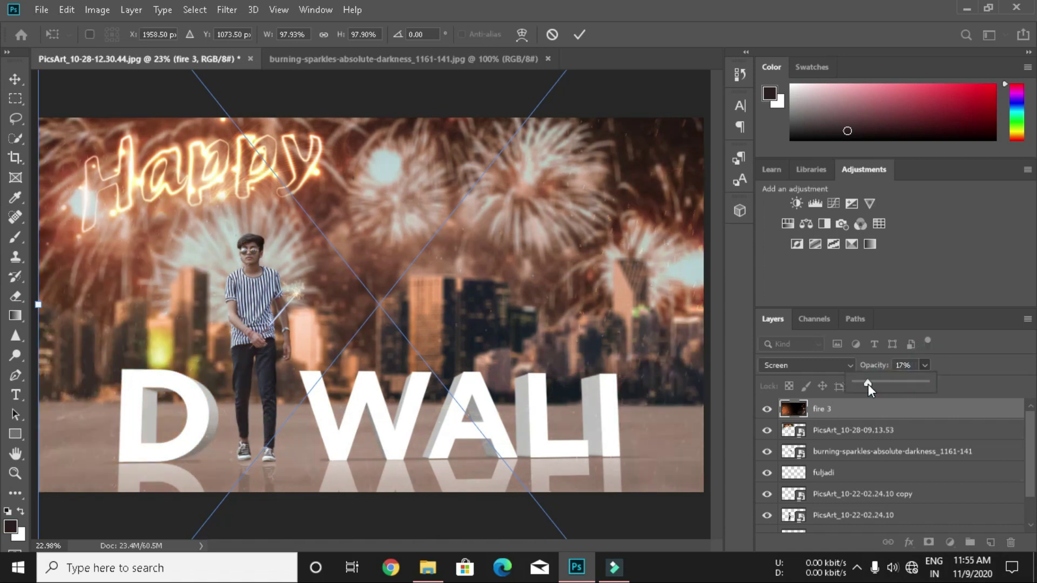
left_click(17, 298)
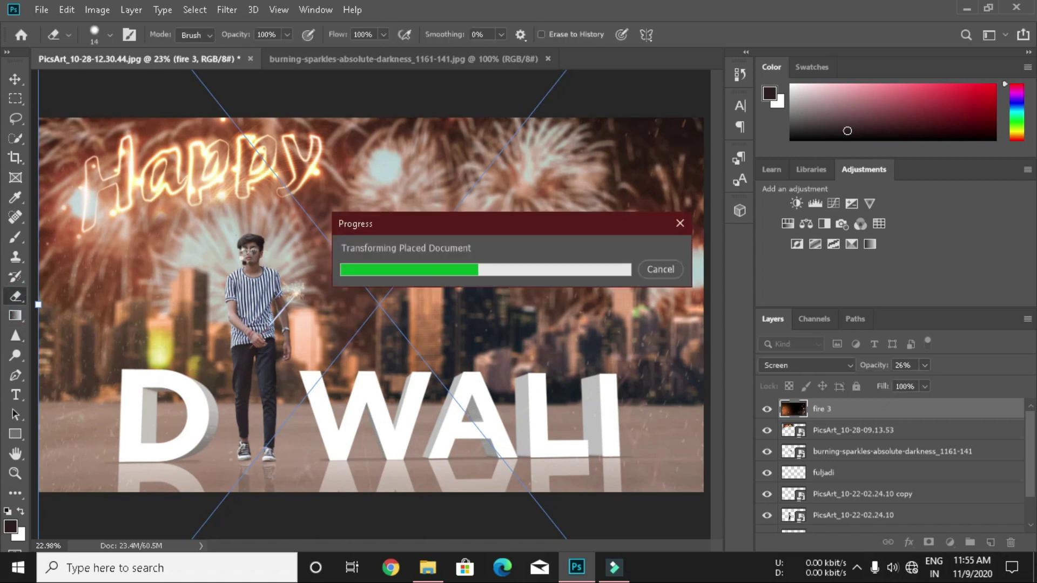
Zoom in on the boy's face and rasterize the fire 3 layer for erasing
left_click(15, 453)
left_click(16, 473)
left_click(259, 257)
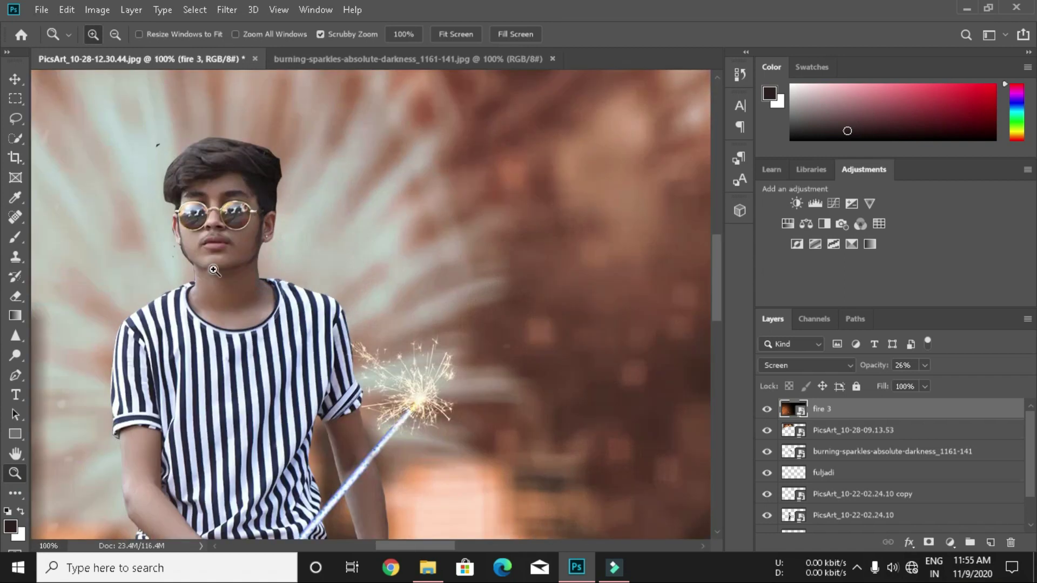
left_click(239, 210)
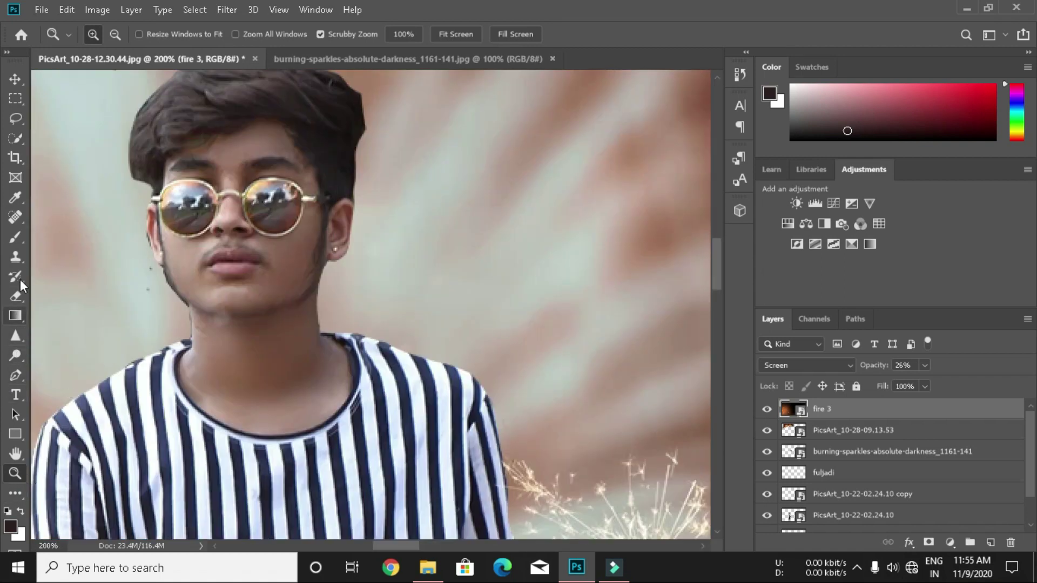
left_click(16, 295)
left_click(194, 218)
left_click(500, 229)
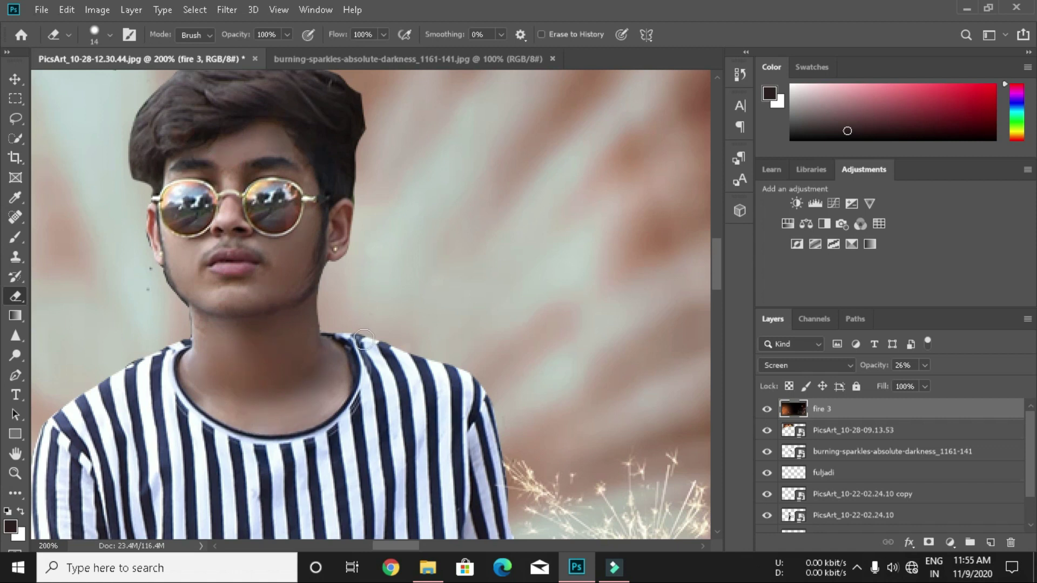
Erase the fire overlay near the hair and adjust the eraser brush size
scroll(248, 184, "up", 3)
left_click(254, 181)
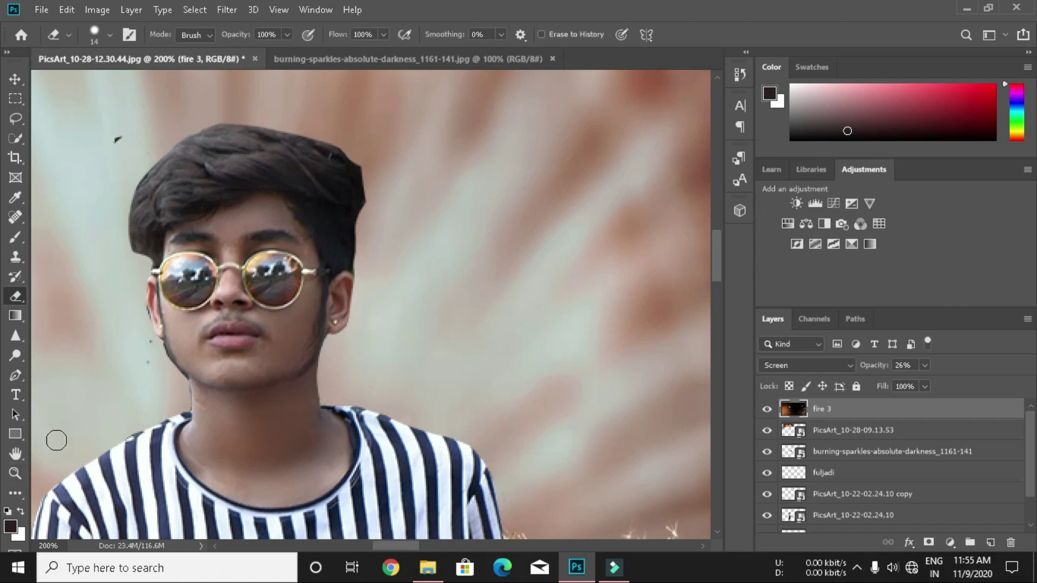
right_click(162, 380)
left_click(15, 473)
Fit the composite on screen and save it as a photo via Save As (Shift+Ctrl+S)
right_click(183, 374)
left_click(240, 382)
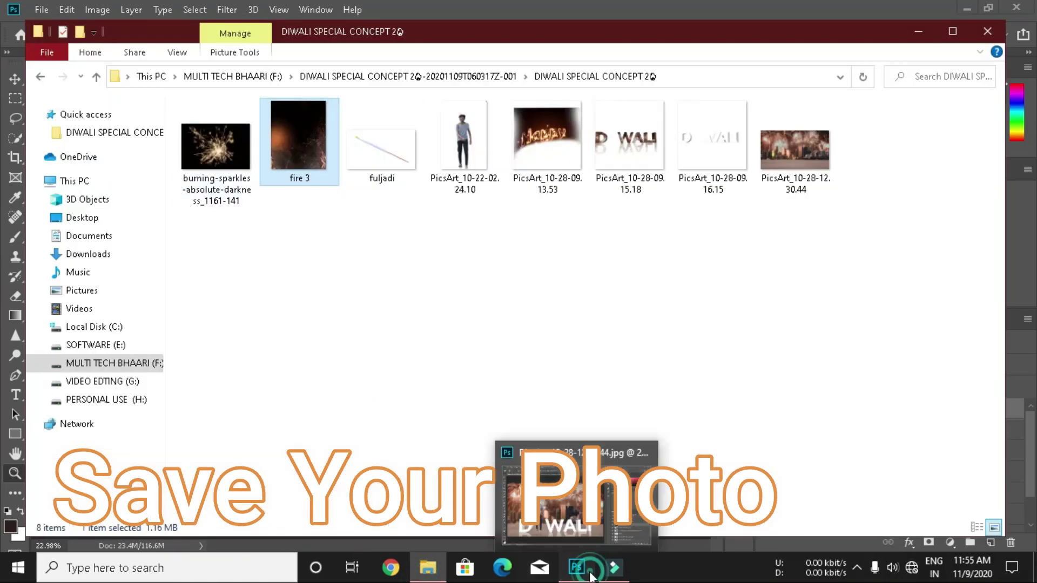
left_click(576, 567)
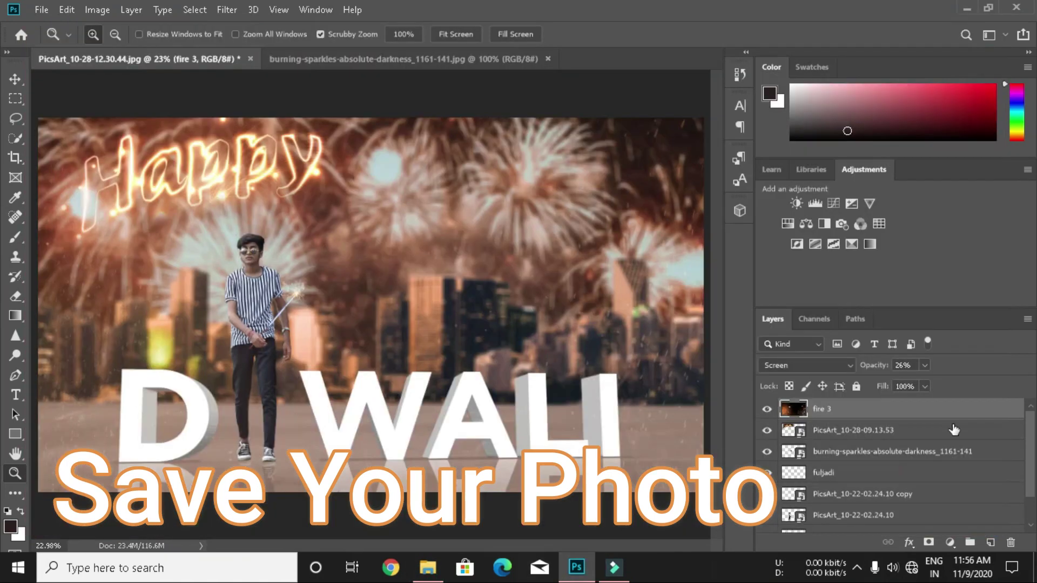
left_click(39, 9)
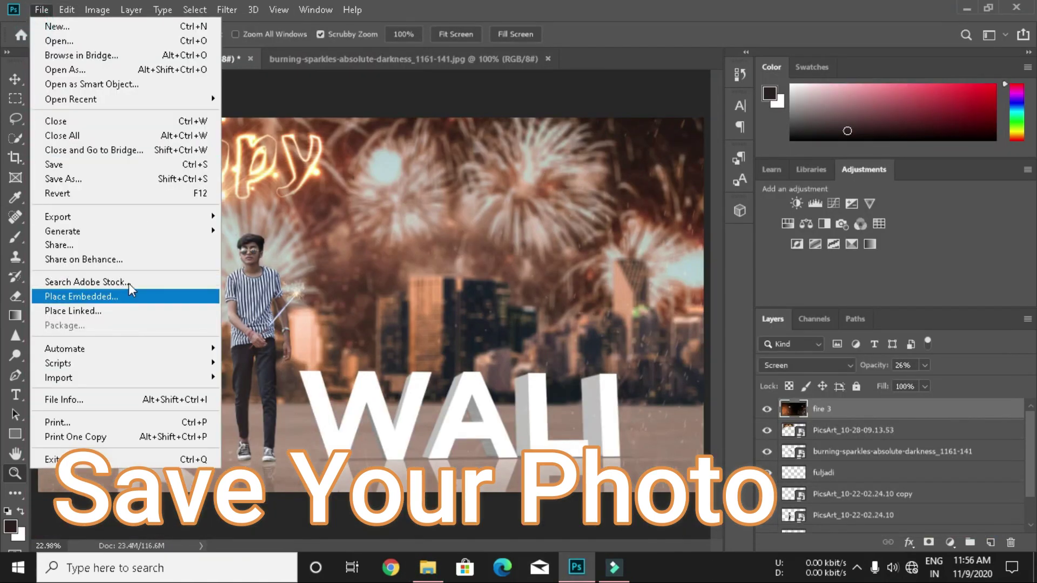
left_click(273, 219)
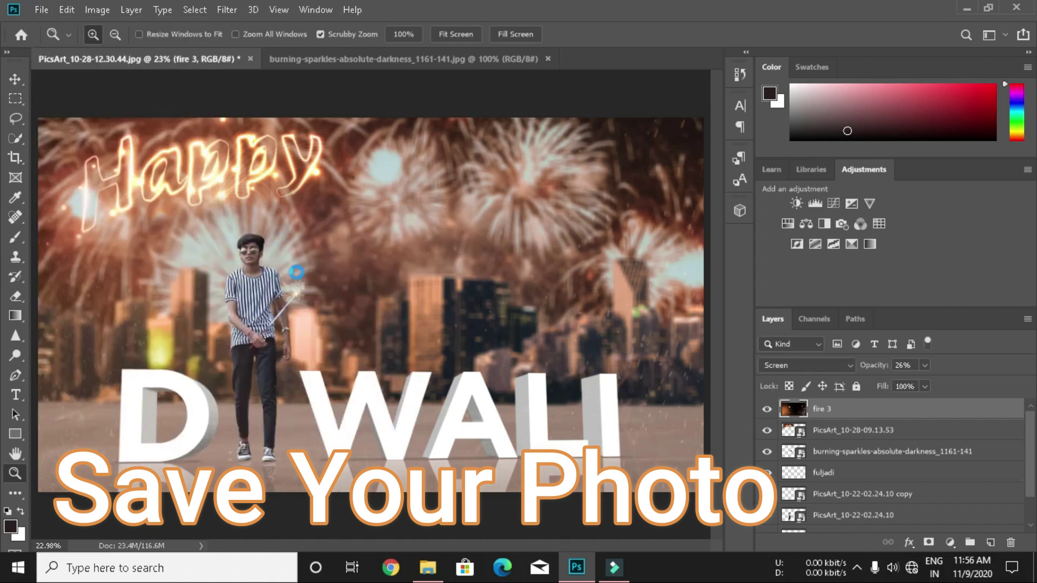
key("ctrl+shift+s")
left_click(383, 316)
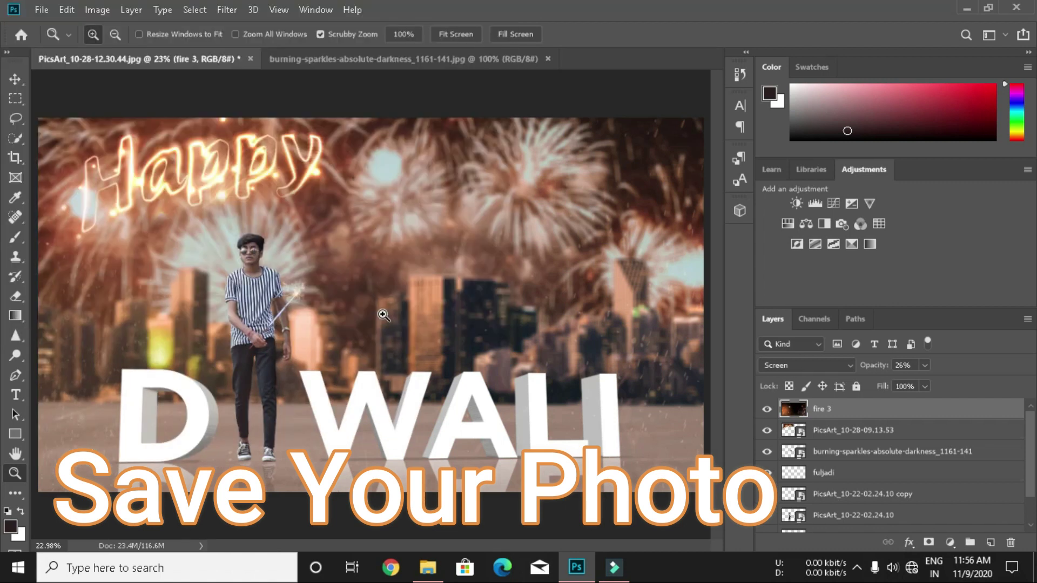